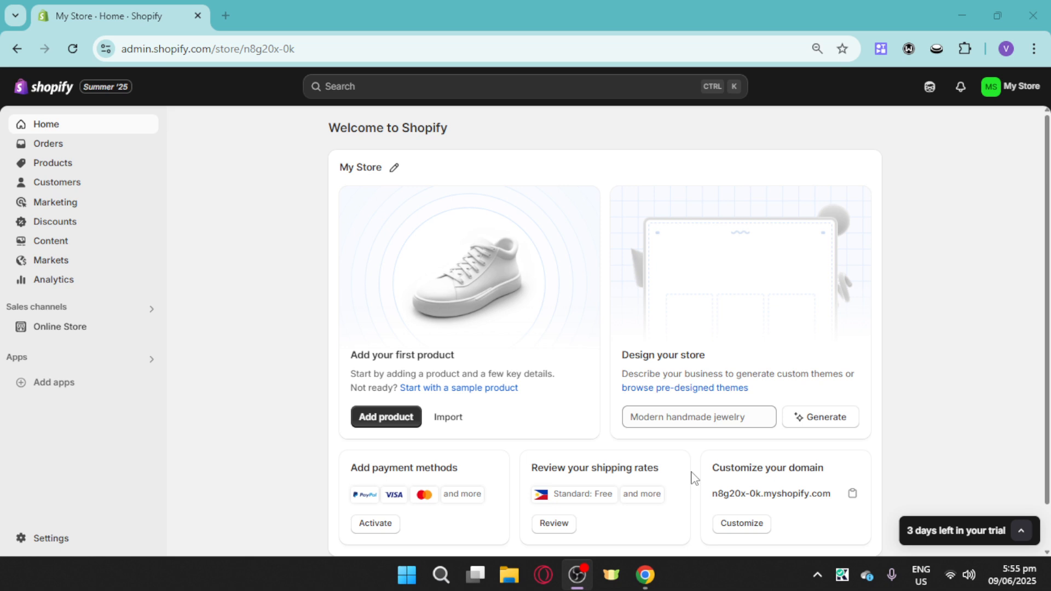
# Expand the trial notice on the store home page to check the plan offer, and collapse it again.
pyautogui.press('alt')
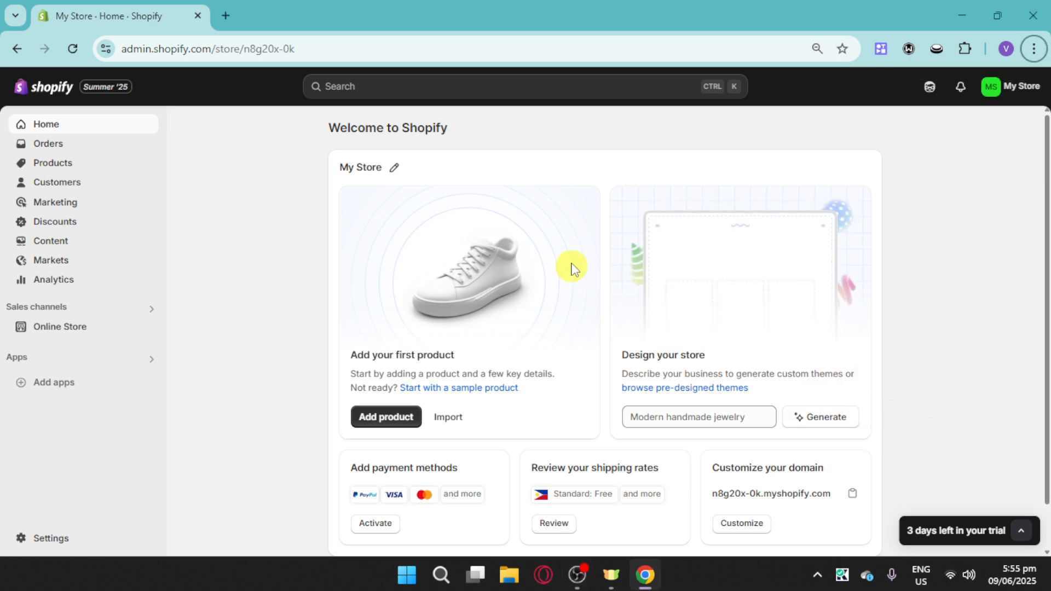
pyautogui.click(1022, 530)
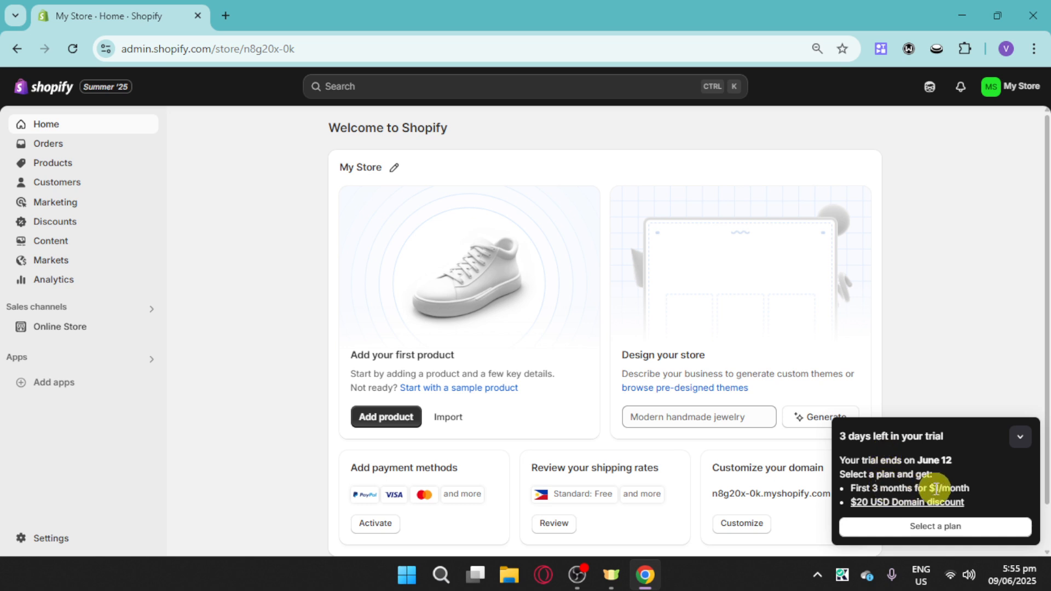
pyautogui.click(1010, 448)
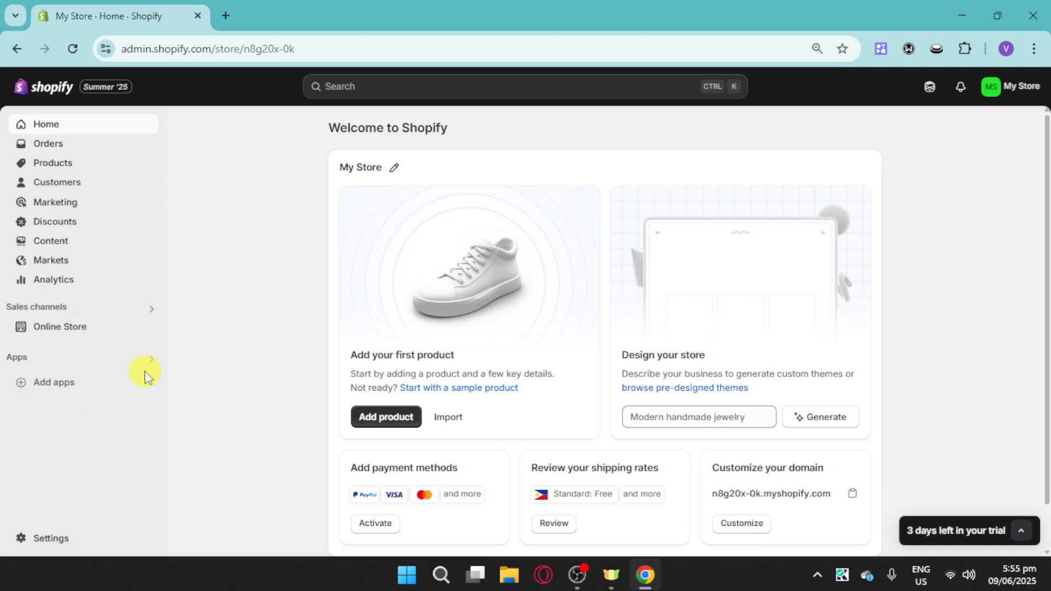
# Open the online store's themes page, browse the popular free themes and go to the Theme Store.
pyautogui.click(75, 332)
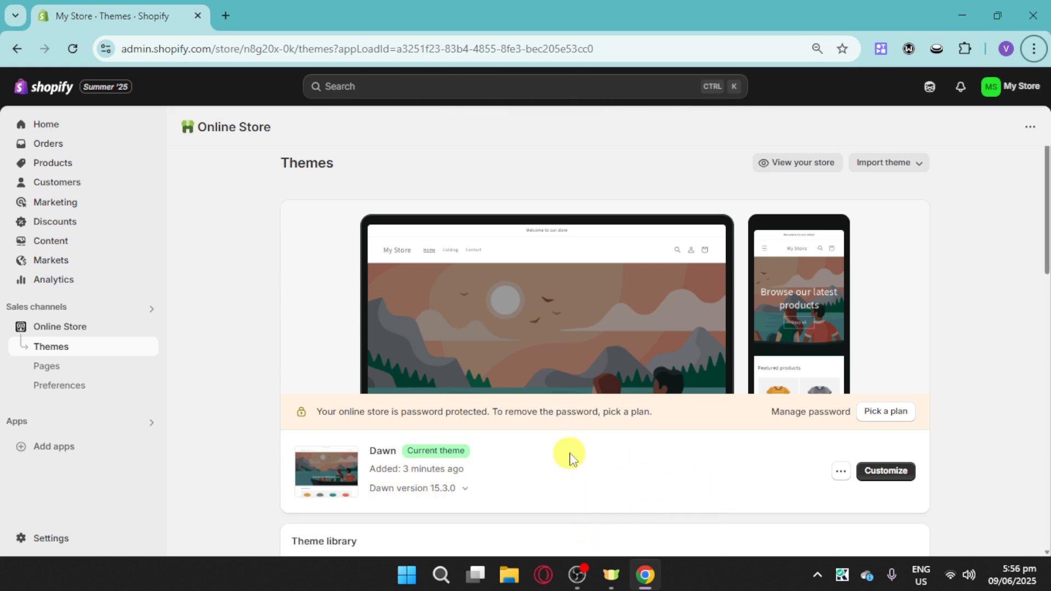
pyautogui.scroll(-2, 601, 451)
pyautogui.scroll(-3, 554, 425)
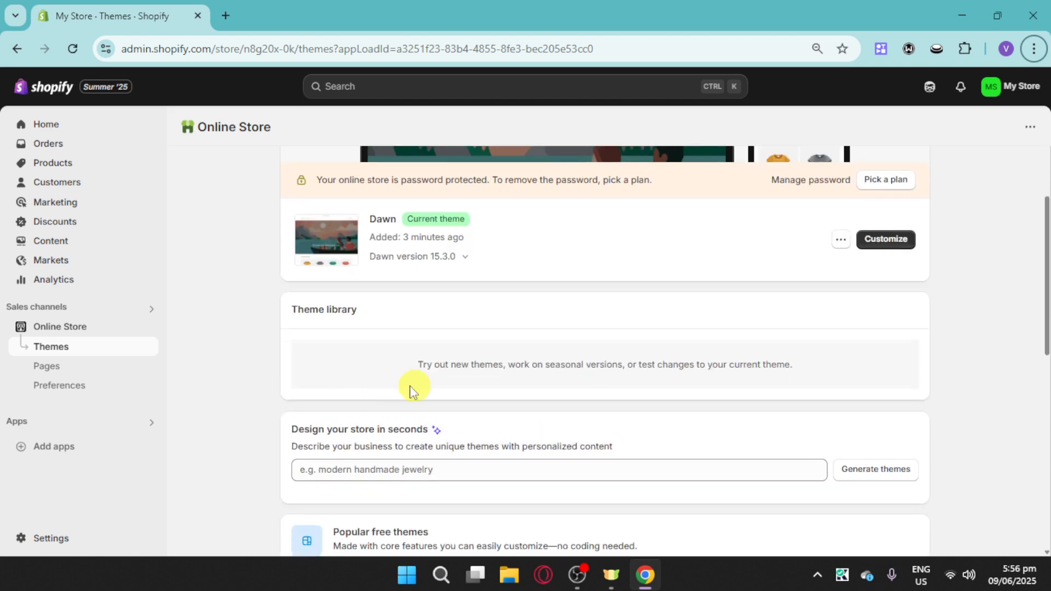
pyautogui.scroll(-1, 681, 402)
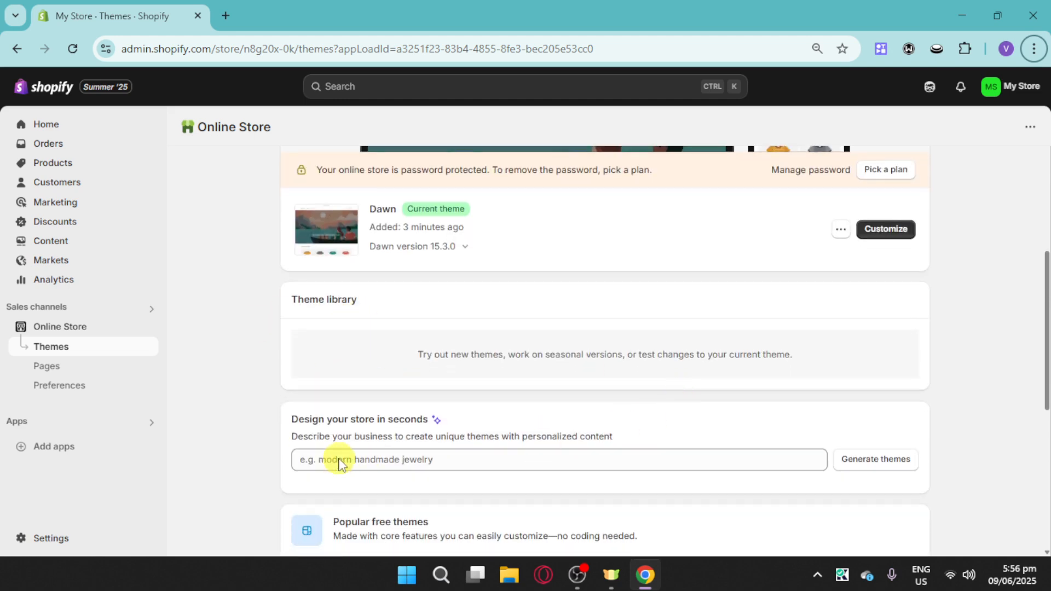
pyautogui.scroll(-3, 429, 461)
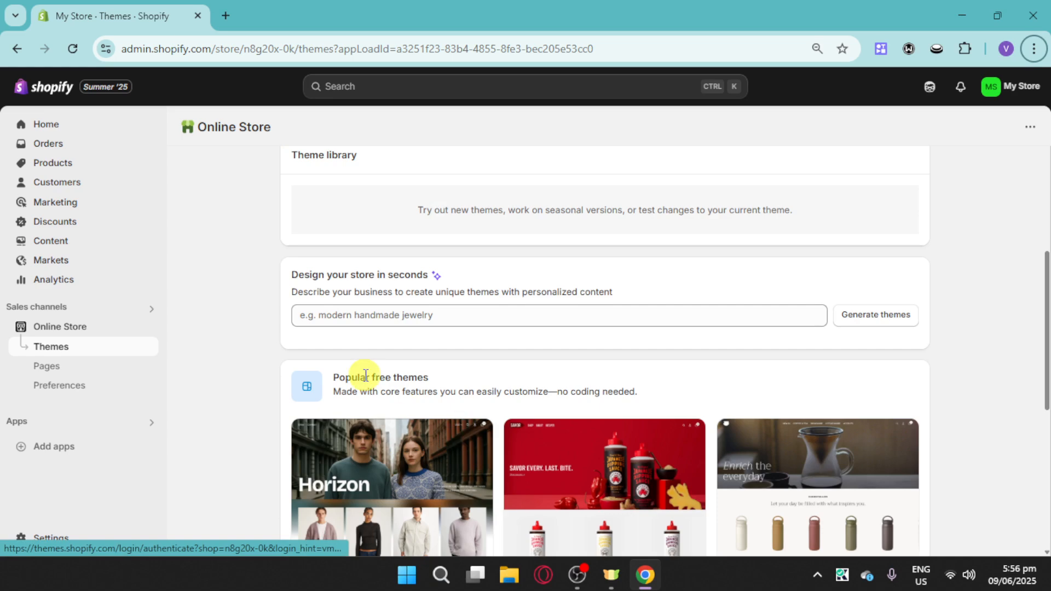
pyautogui.scroll(-2, 599, 377)
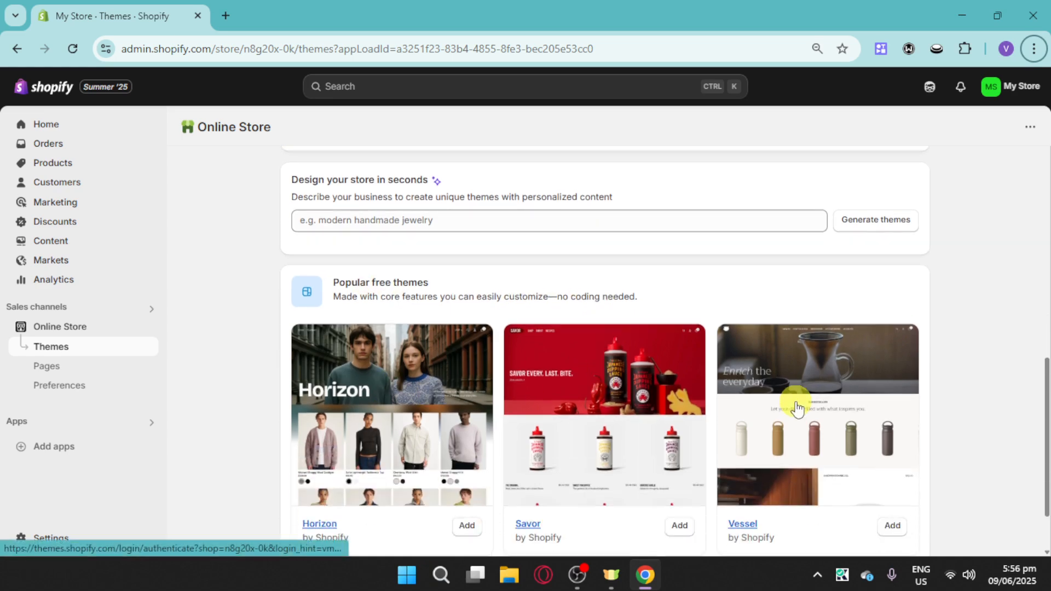
pyautogui.scroll(-4, 798, 404)
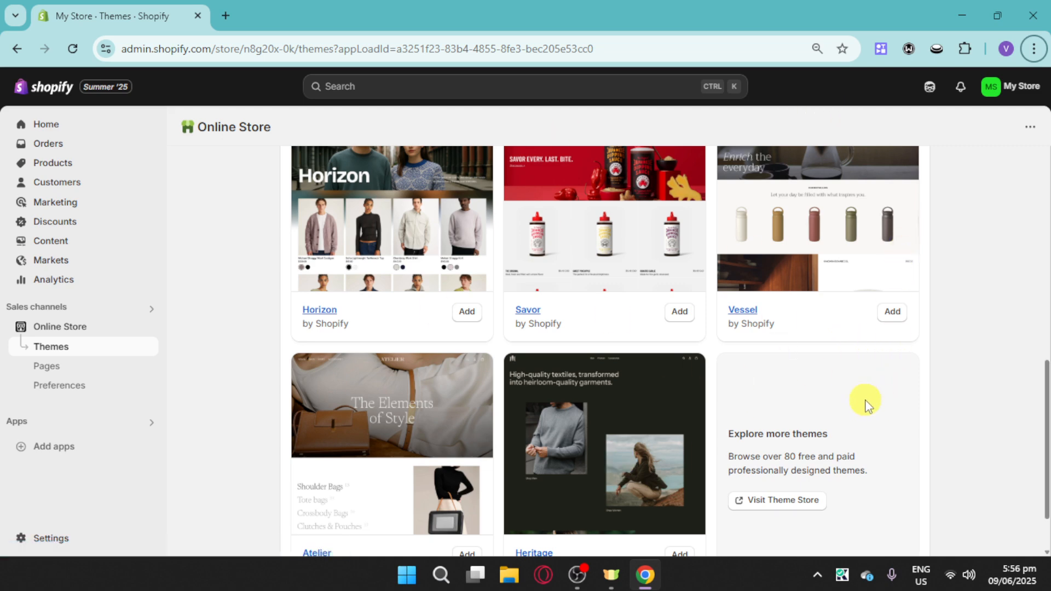
pyautogui.click(797, 500)
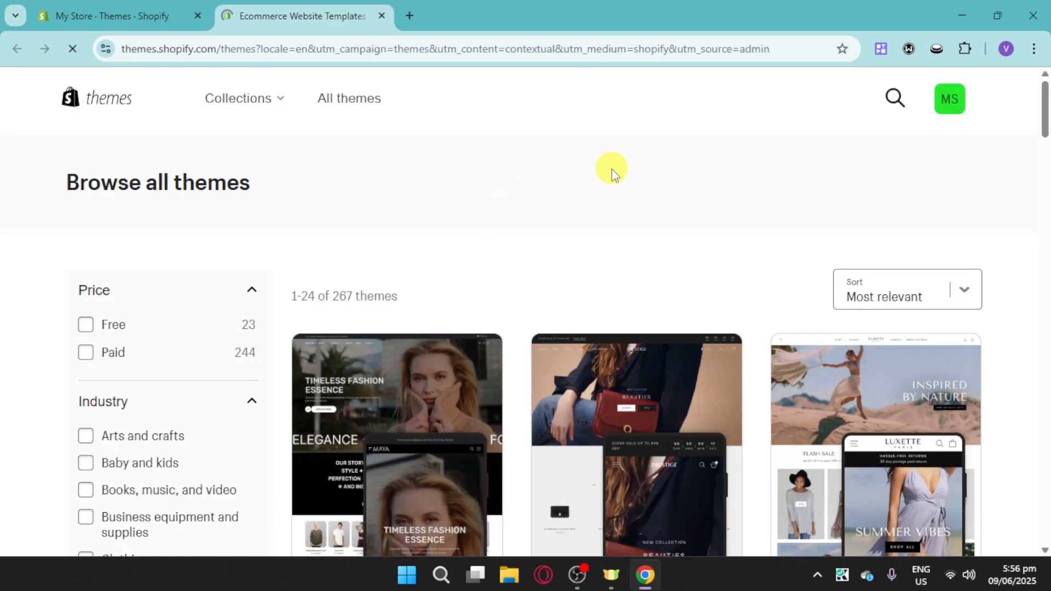
# Search the Theme Store for "impact" and open the Impact theme's page.
pyautogui.click(894, 99)
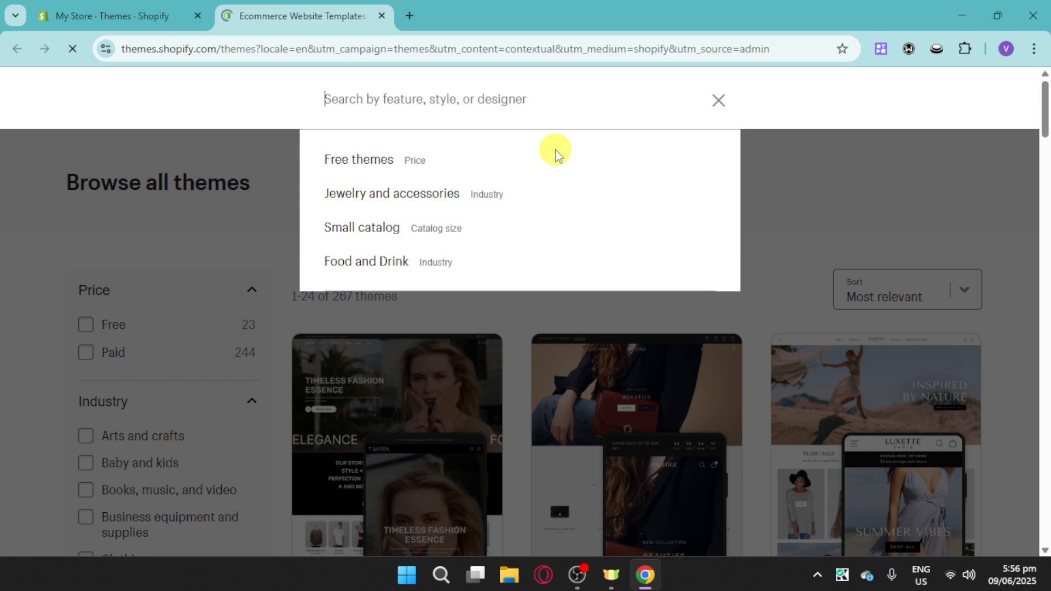
pyautogui.write('ctimpa')
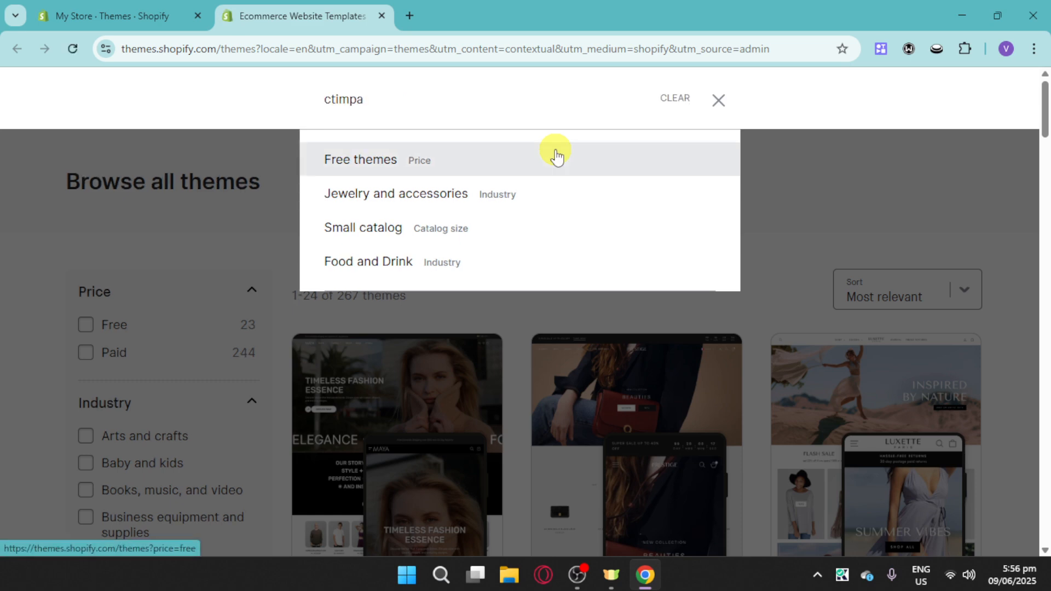
pyautogui.hotkey('ctrl', 'a')
pyautogui.press('BackSpace')
pyautogui.write('impact')
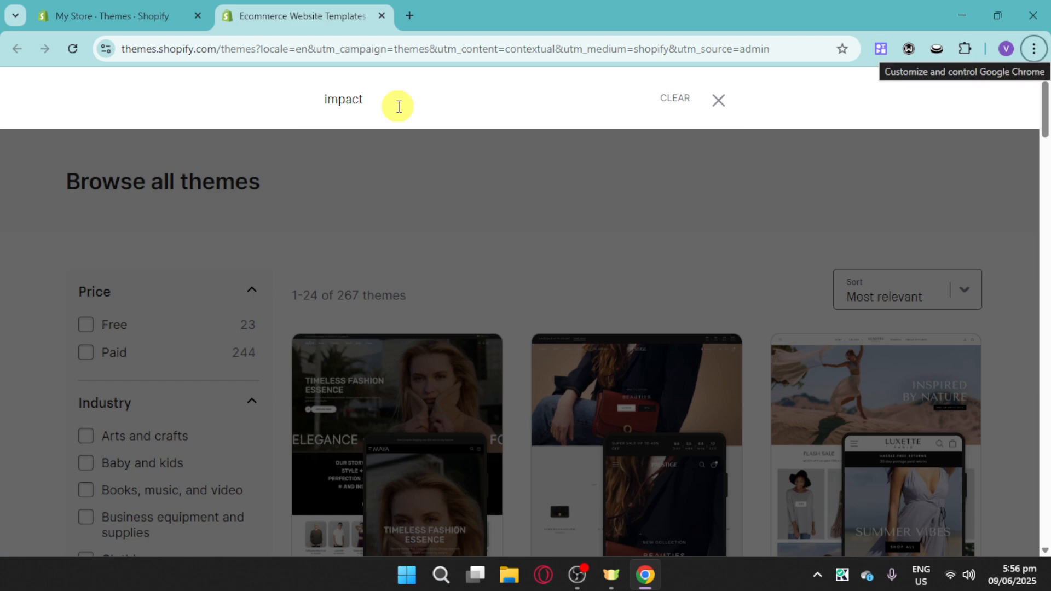
pyautogui.click(399, 98)
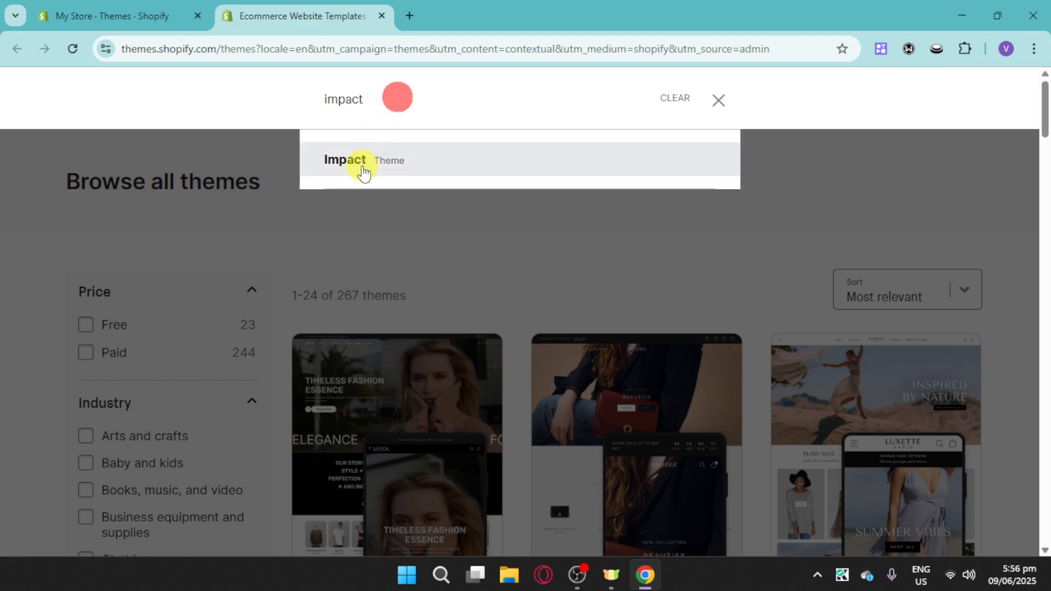
pyautogui.click(441, 167)
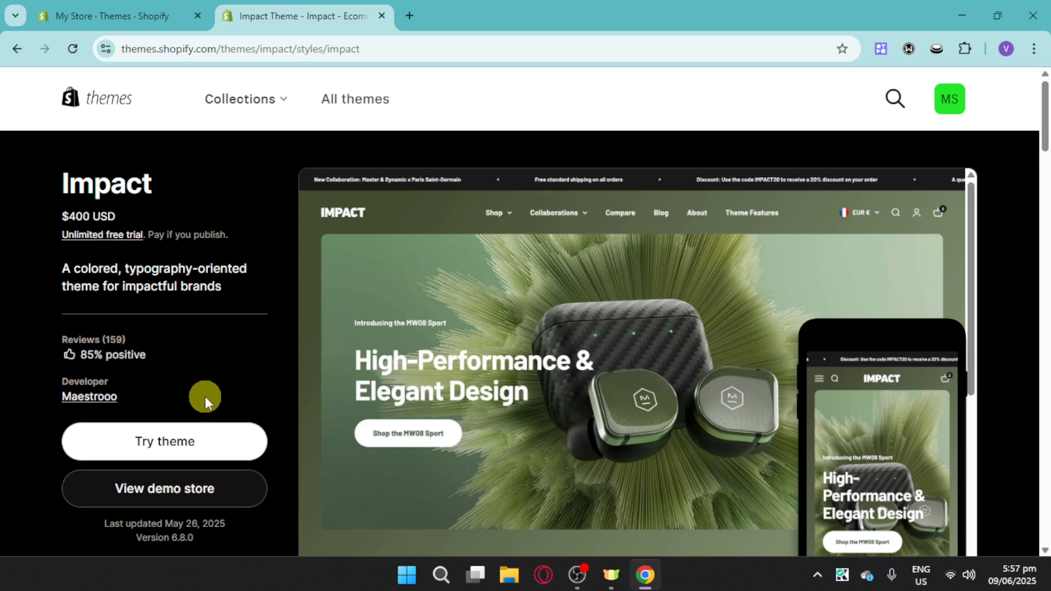
# Add the Impact theme to the store as a trial and open it in the theme editor.
pyautogui.click(182, 450)
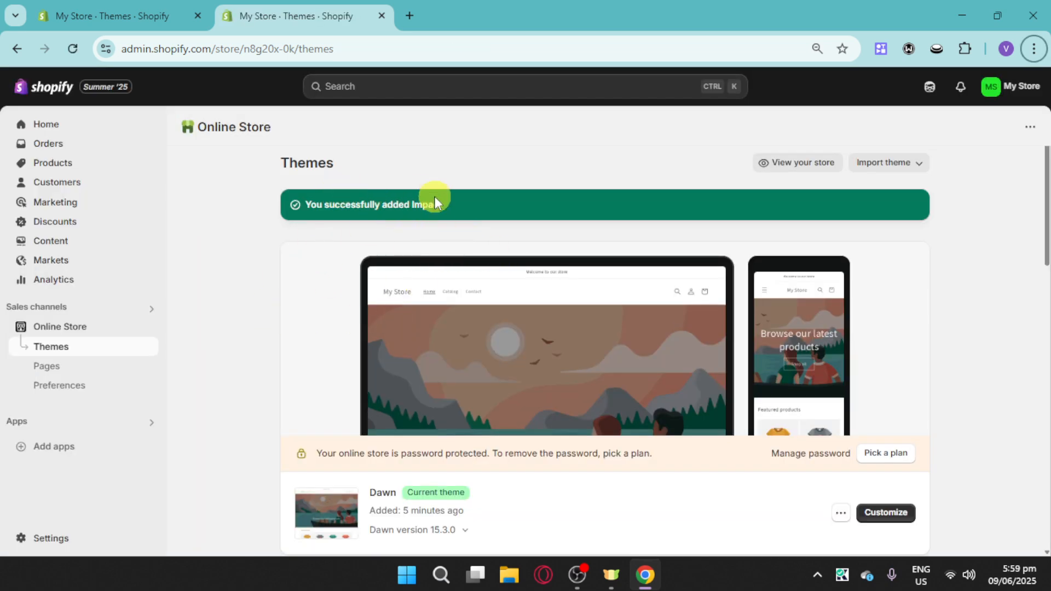
pyautogui.scroll(-4, 755, 438)
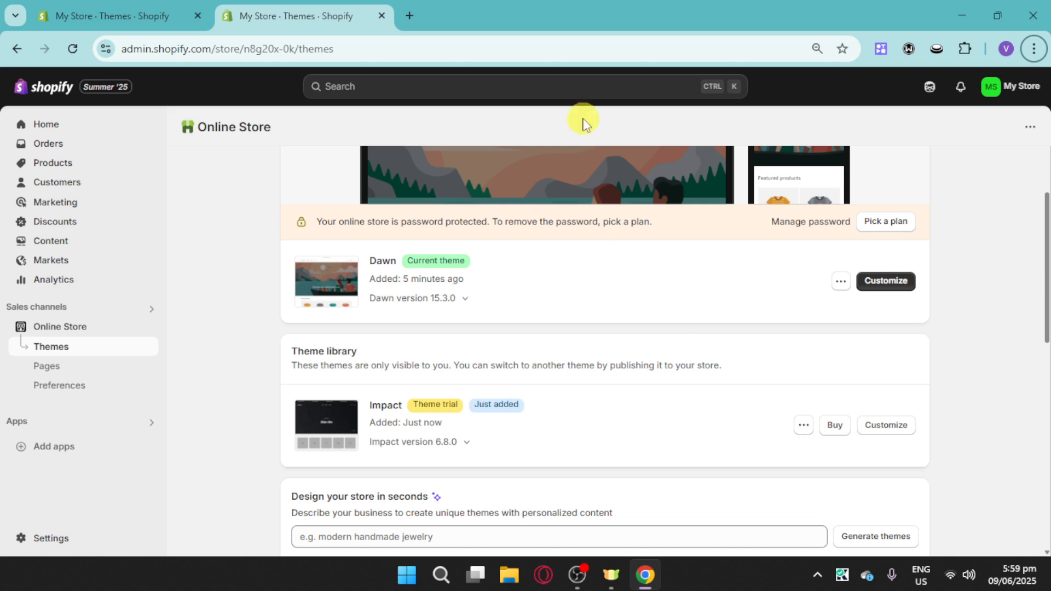
pyautogui.click(886, 427)
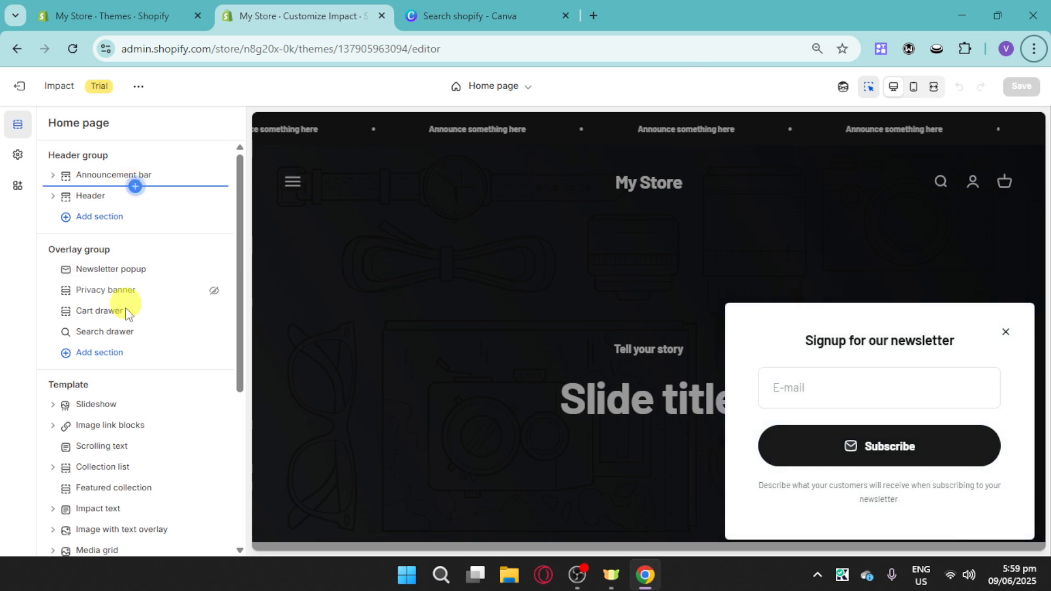
# Examine the settings of the newsletter popup and the Slideshow section, returning to the home page's section list.
pyautogui.scroll(-3, 174, 422)
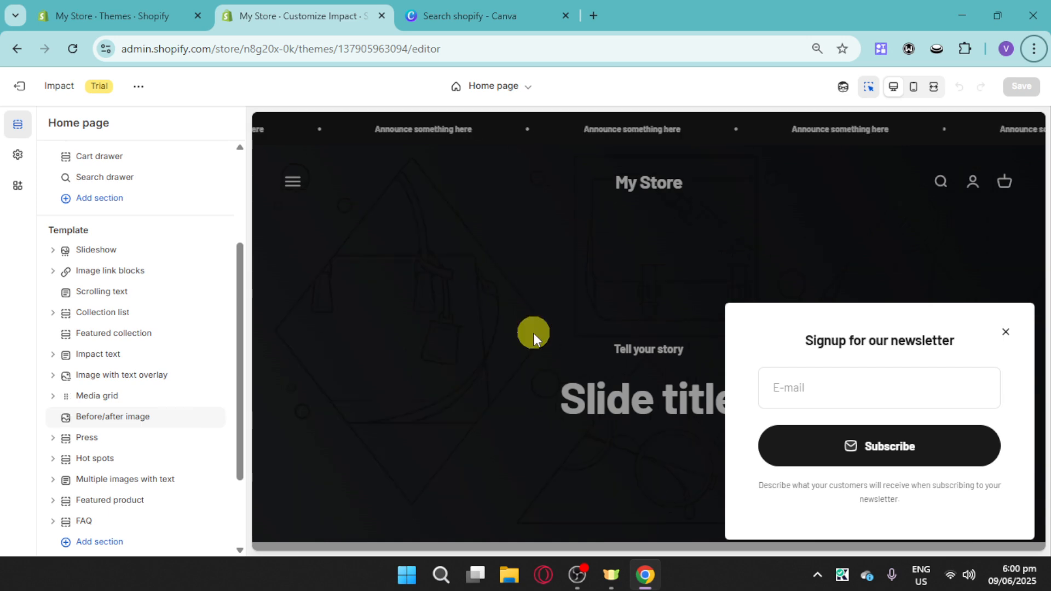
pyautogui.click(441, 291)
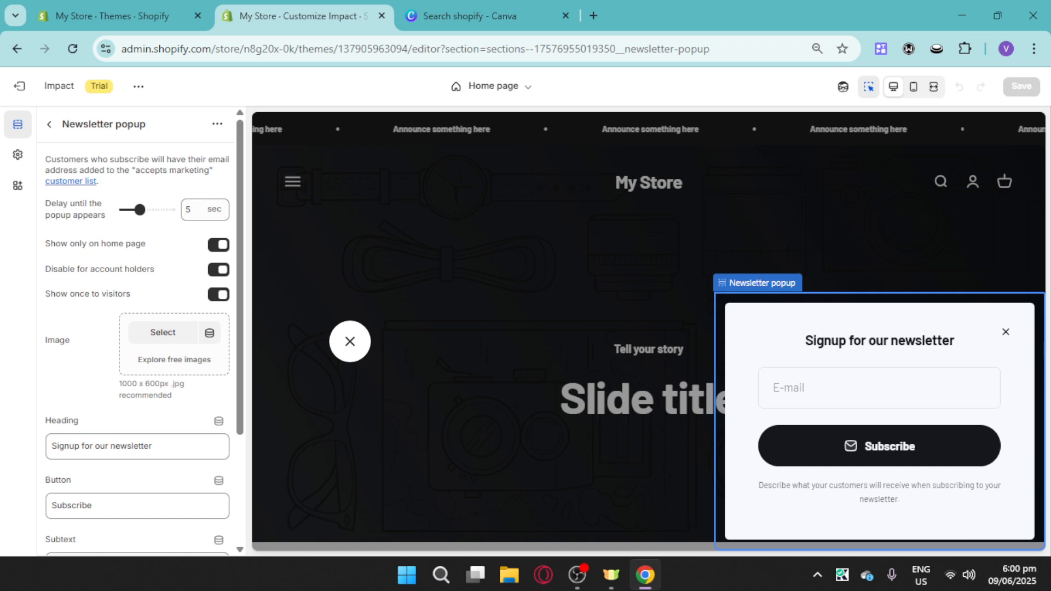
pyautogui.click(49, 125)
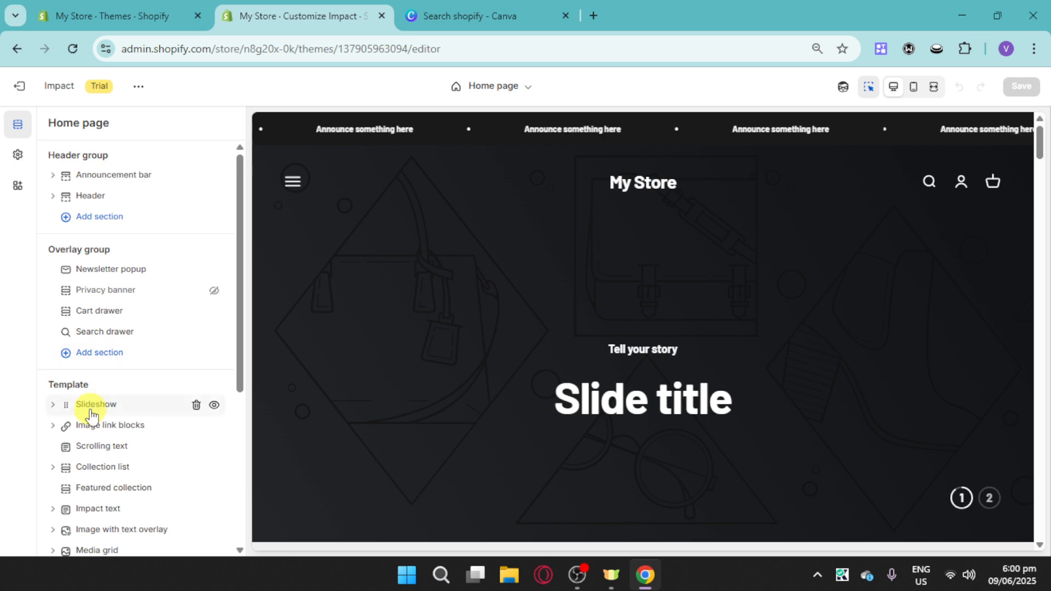
pyautogui.click(91, 408)
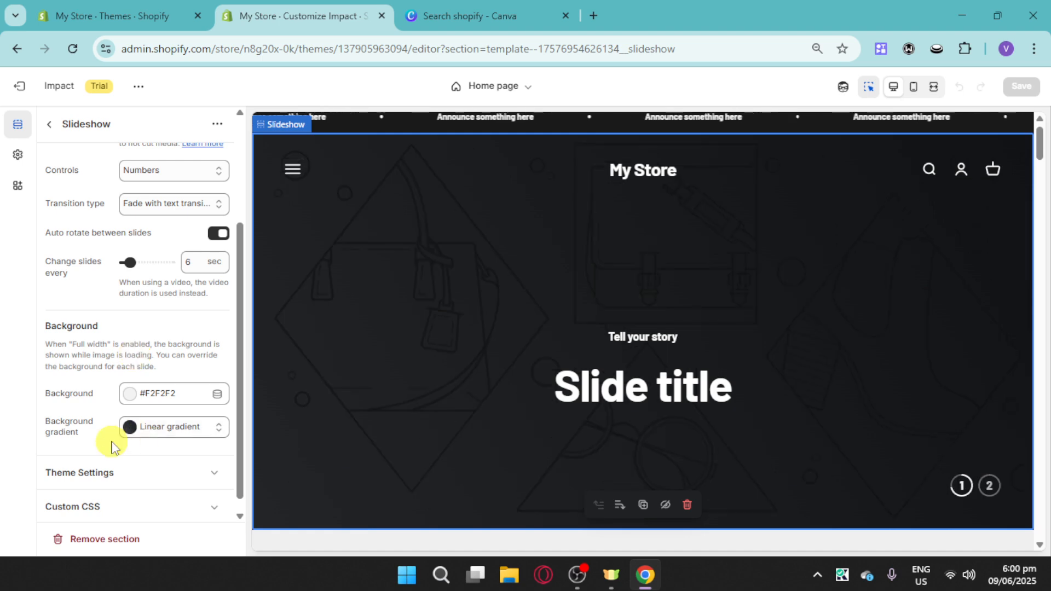
pyautogui.scroll(3, 176, 450)
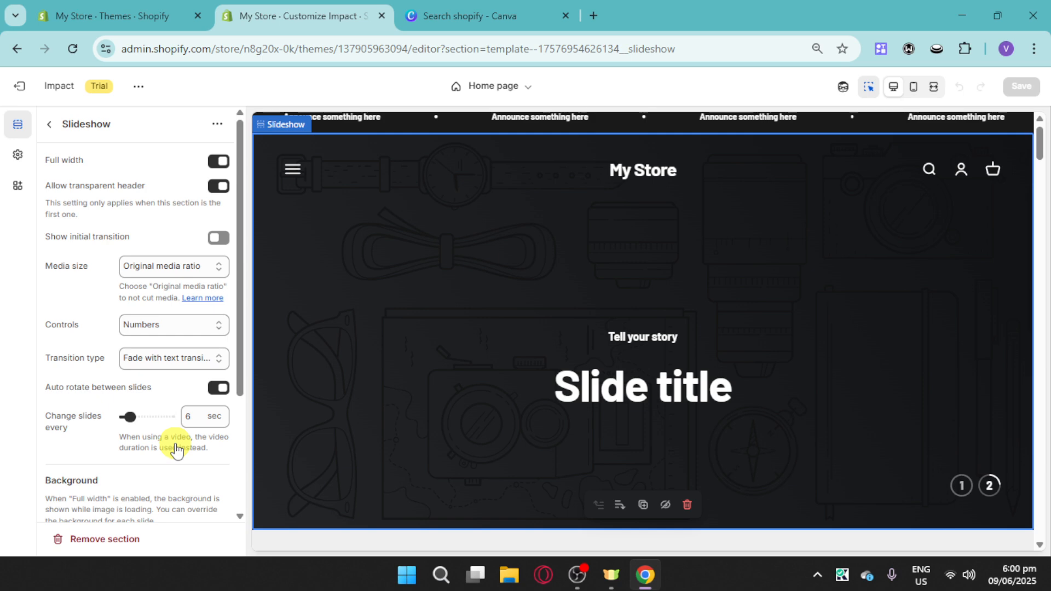
pyautogui.click(49, 131)
# Switch to Canva and browse the template results for "shopify".
pyautogui.click(489, 18)
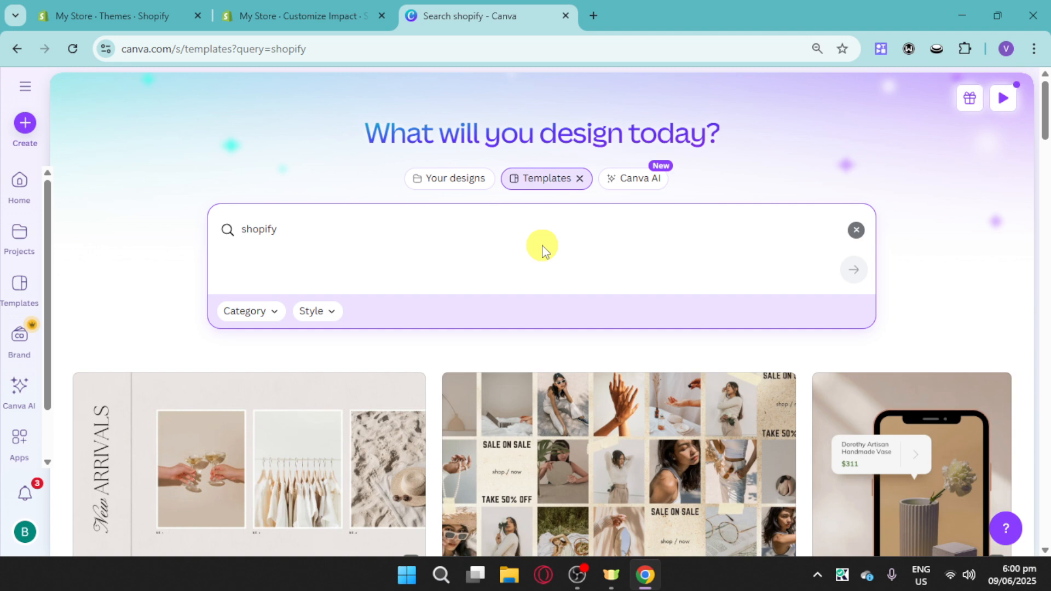
pyautogui.scroll(-7, 756, 348)
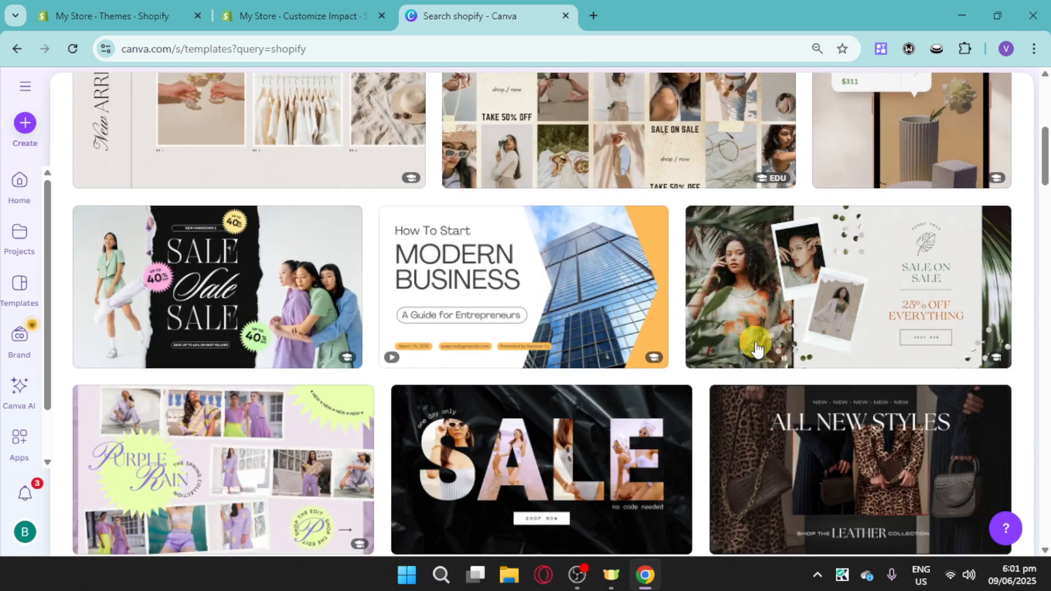
pyautogui.scroll(6, 756, 349)
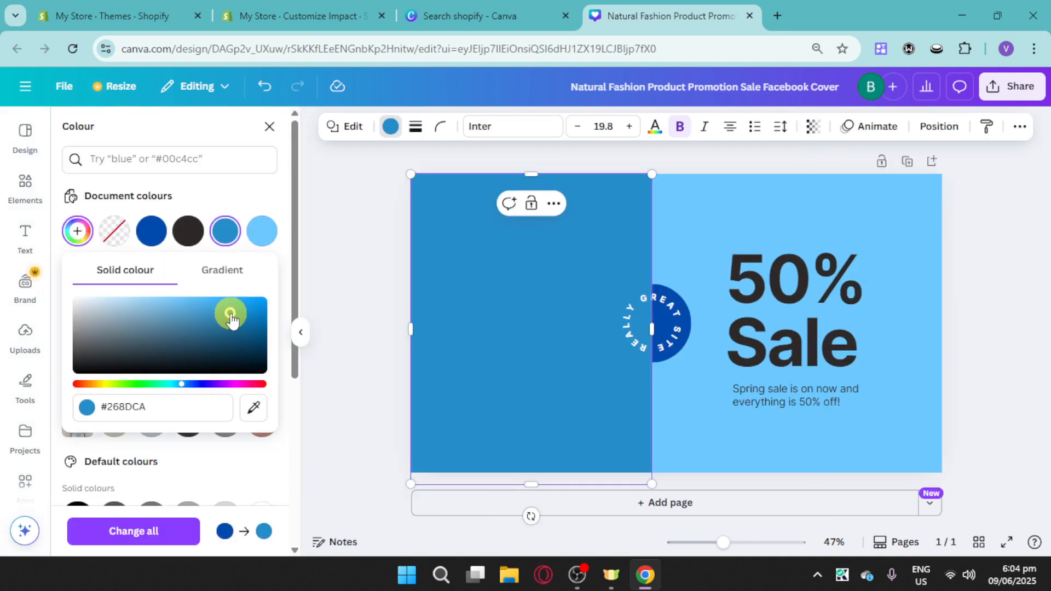
# Generate AI images with Magic Media from the prompt "blue flowers" in Portrait layout.
pyautogui.click(461, 356)
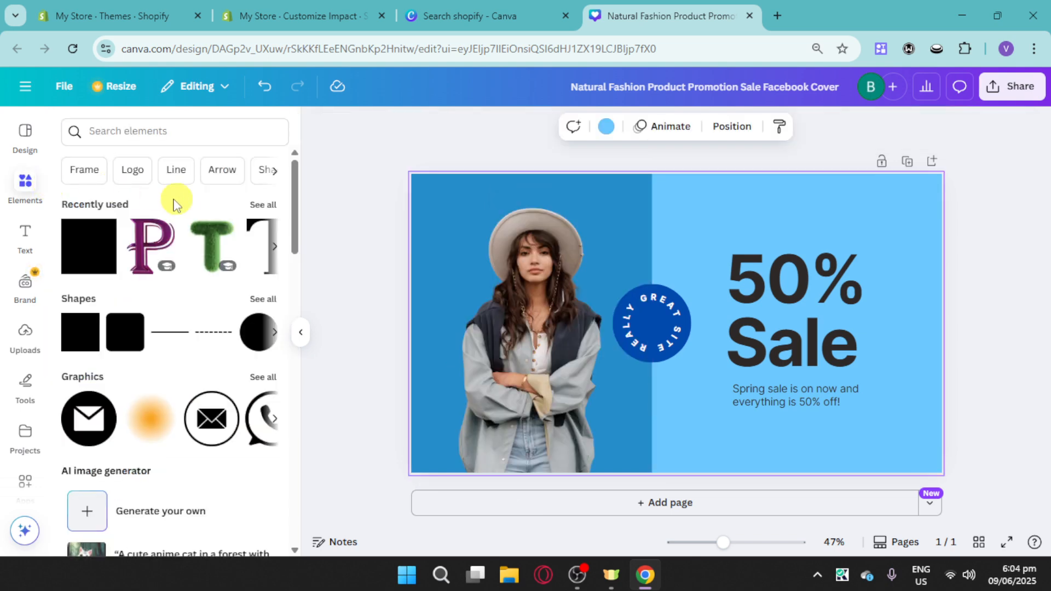
pyautogui.scroll(-3, 78, 458)
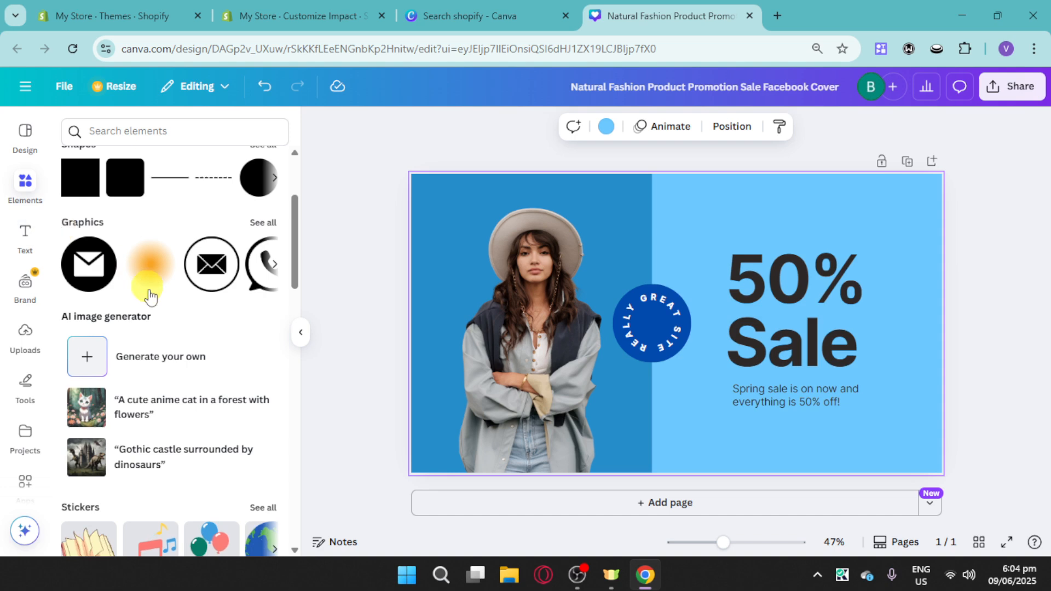
pyautogui.click(150, 353)
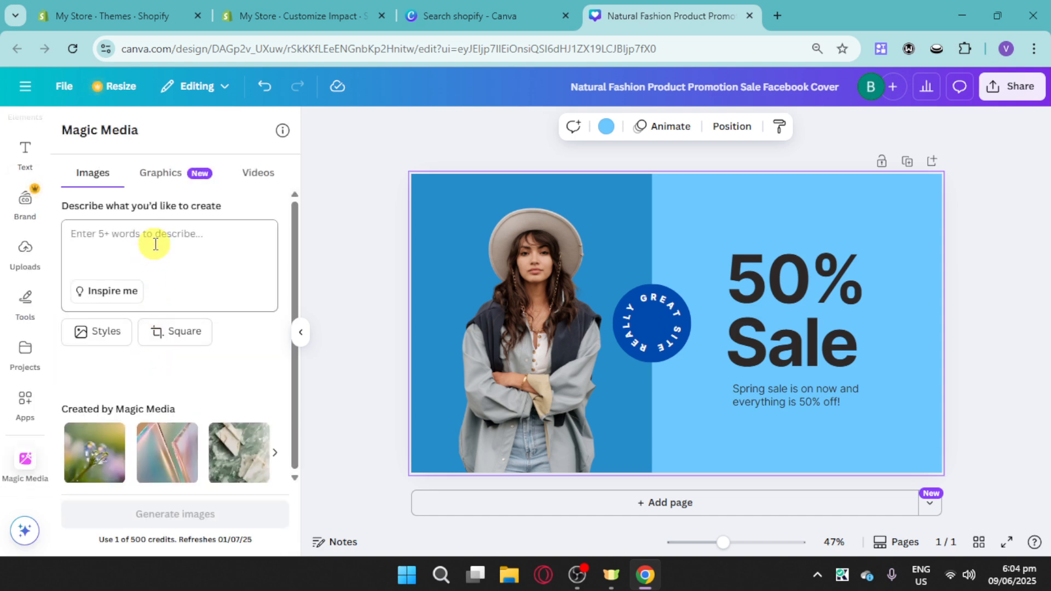
pyautogui.click(156, 245)
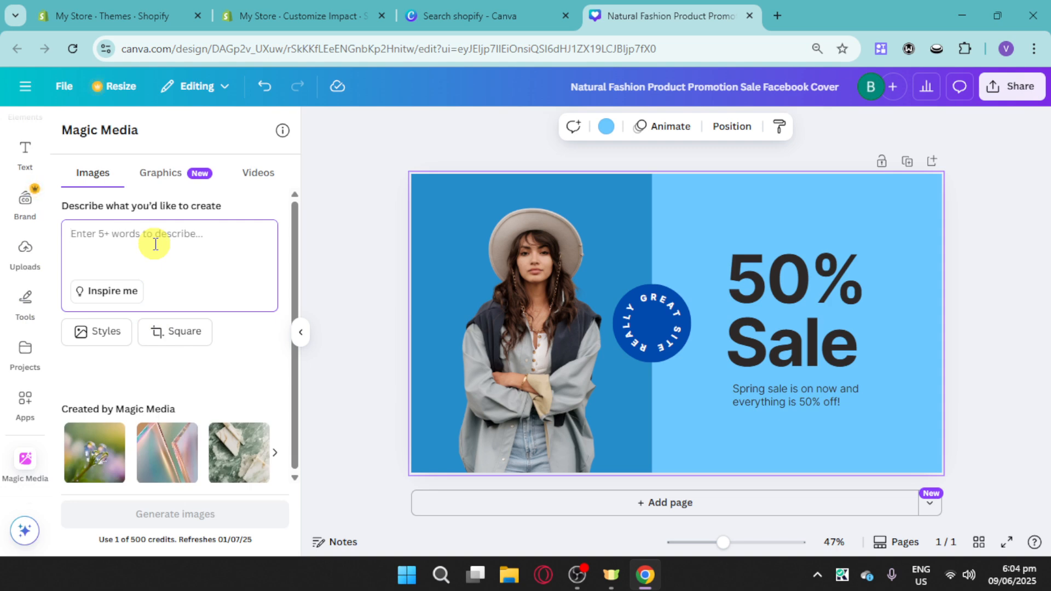
pyautogui.write('blue')
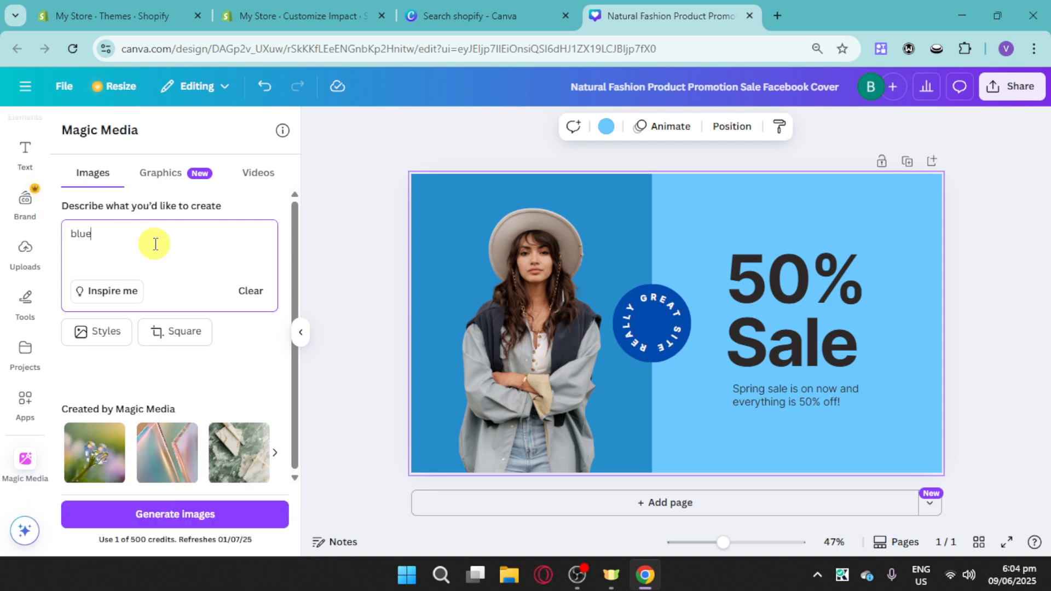
pyautogui.write(' flowers')
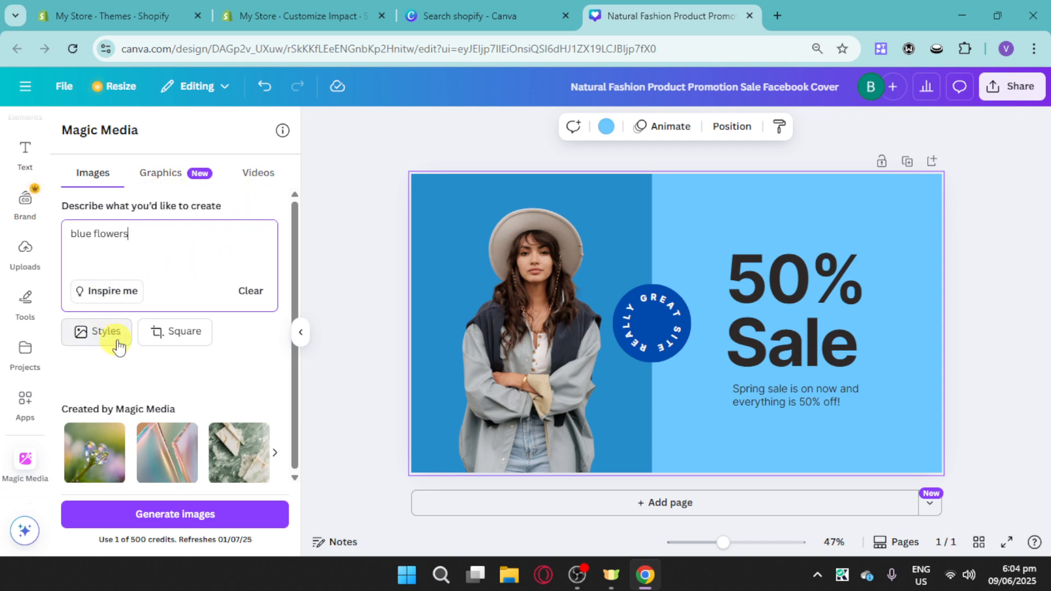
pyautogui.click(166, 336)
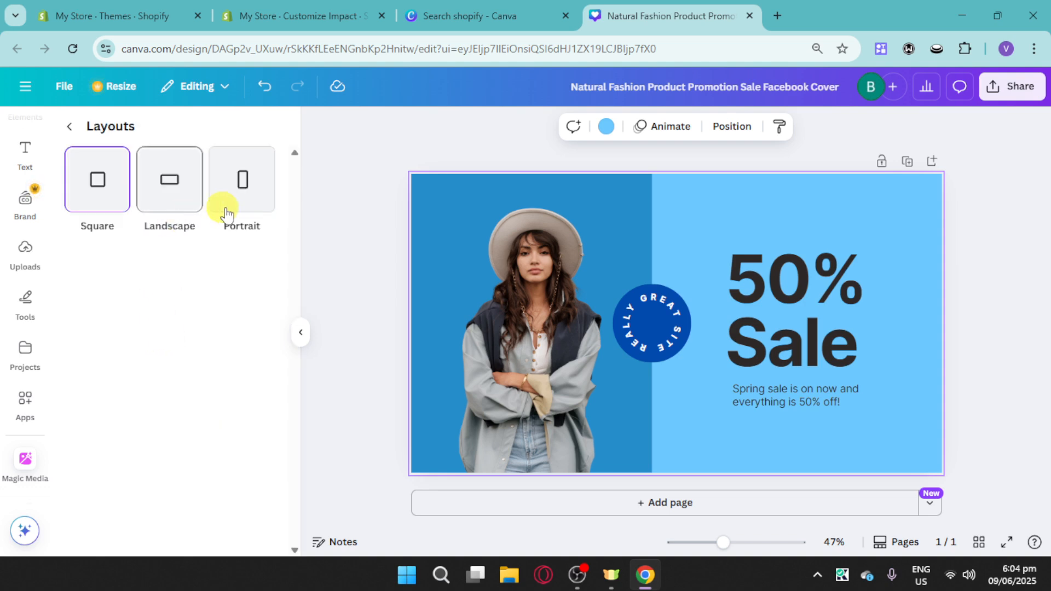
pyautogui.click(262, 186)
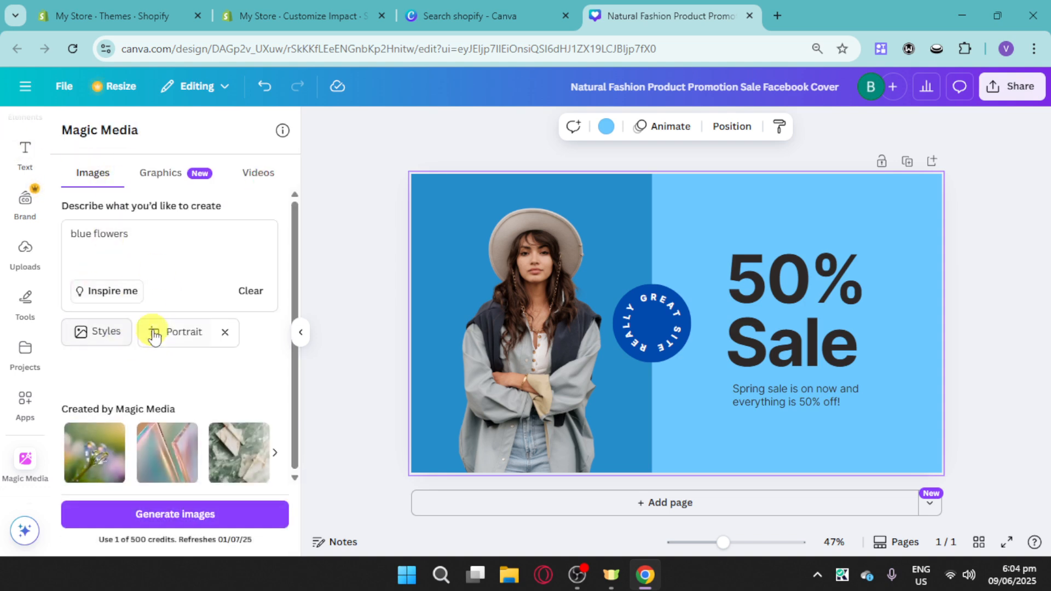
pyautogui.click(187, 524)
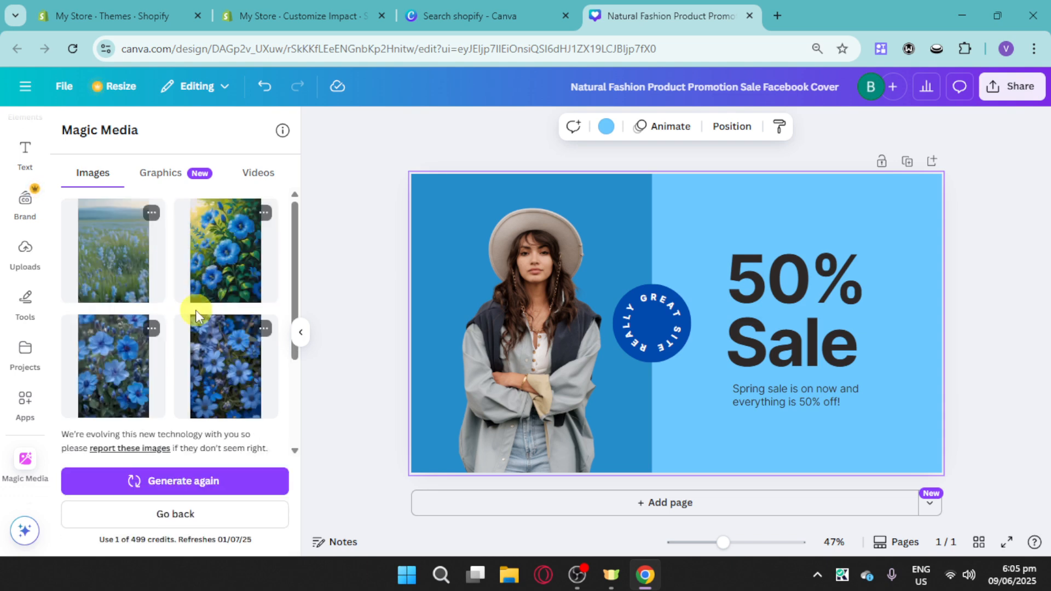
# Add the generated dark blue flower image to the design and fit it over the banner half beside the 50% Sale text.
pyautogui.click(226, 381)
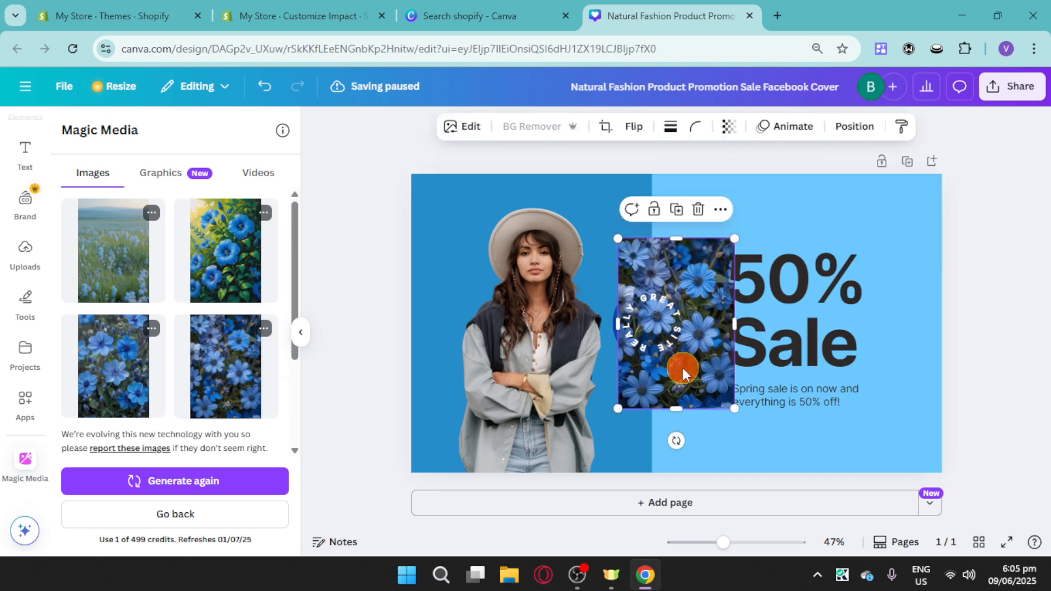
pyautogui.moveTo(682, 368)
pyautogui.mouseDown()
pyautogui.moveTo(512, 411)
pyautogui.moveTo(717, 413)
pyautogui.moveTo(528, 410)
pyautogui.mouseUp()
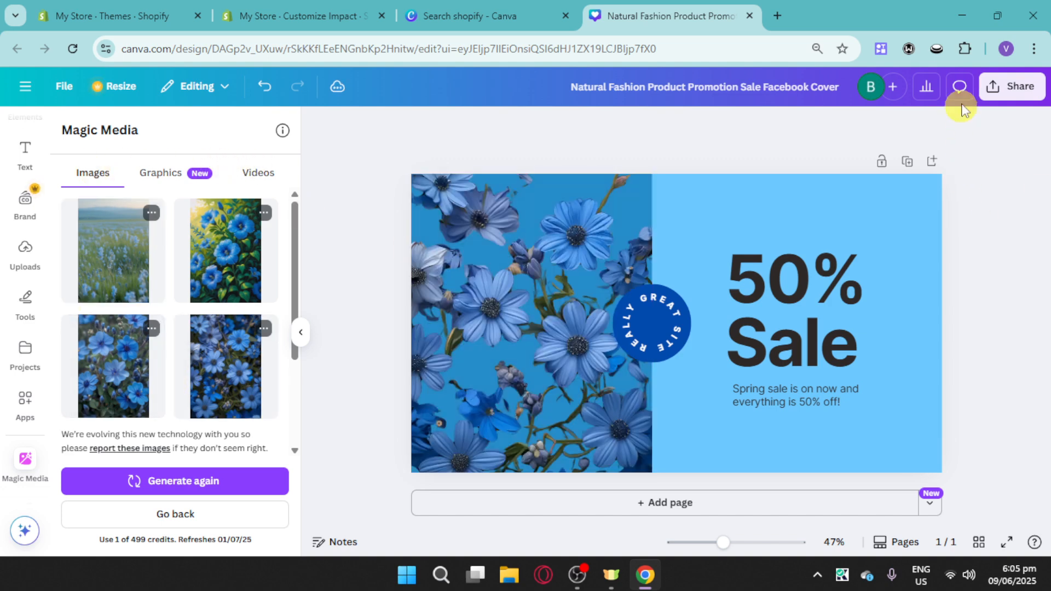
# Download the finished sale banner as a PNG file.
pyautogui.click(1013, 88)
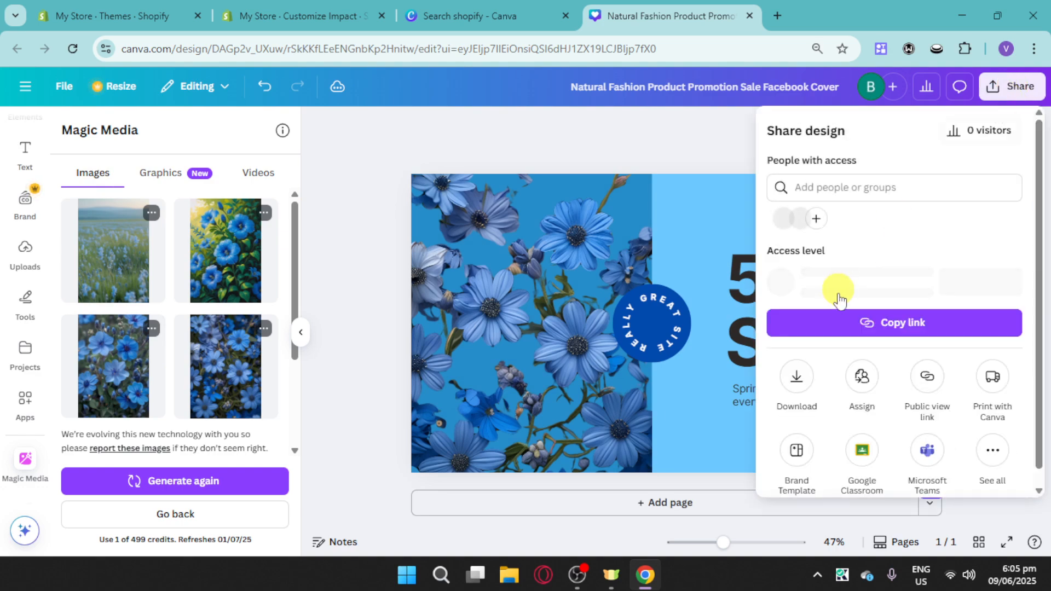
pyautogui.click(806, 384)
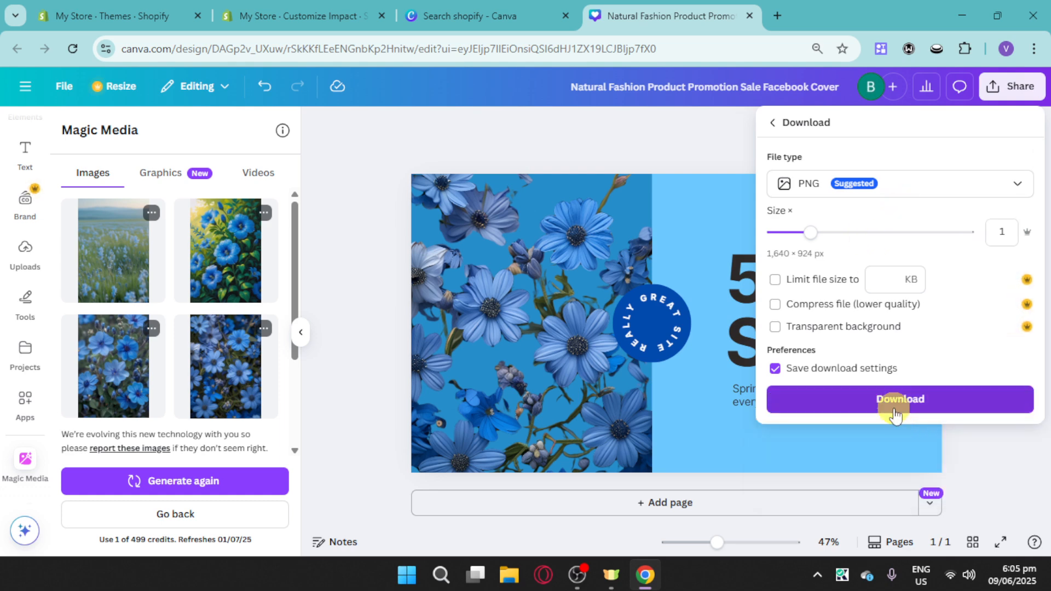
pyautogui.click(895, 411)
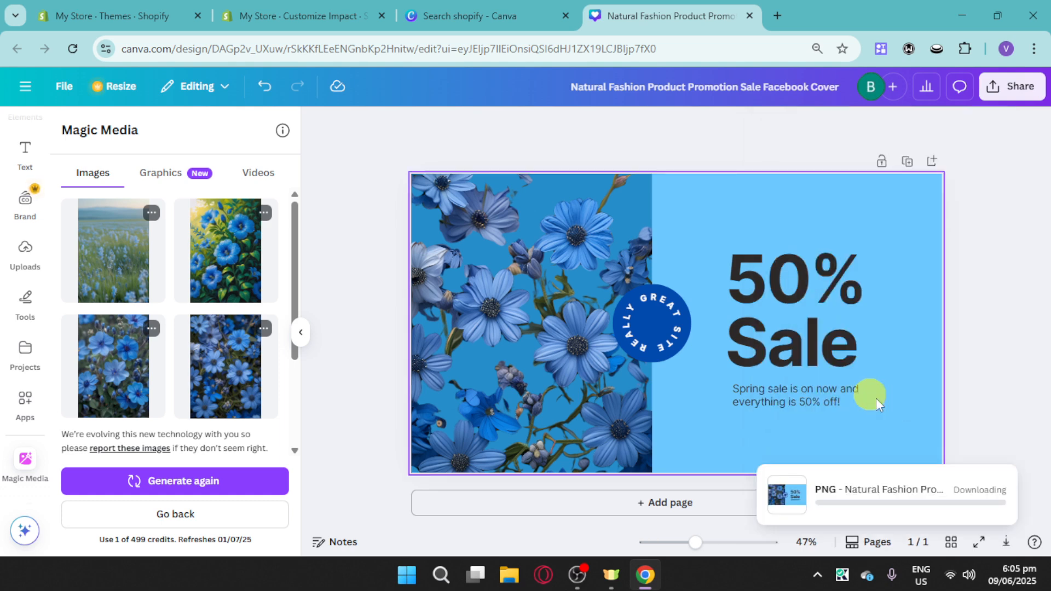
pyautogui.click(891, 476)
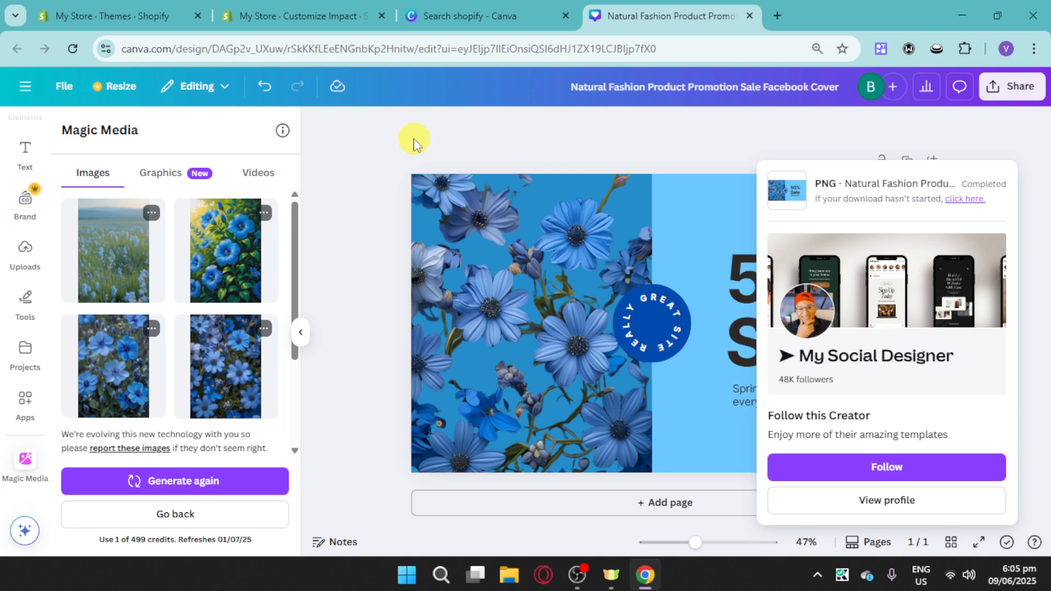
# In the Shopify theme editor, upload "Natural Fashion Product Promotion Sale Facebook Cover.png" as the first slide's image and clear its subheading and heading.
pyautogui.click(296, 7)
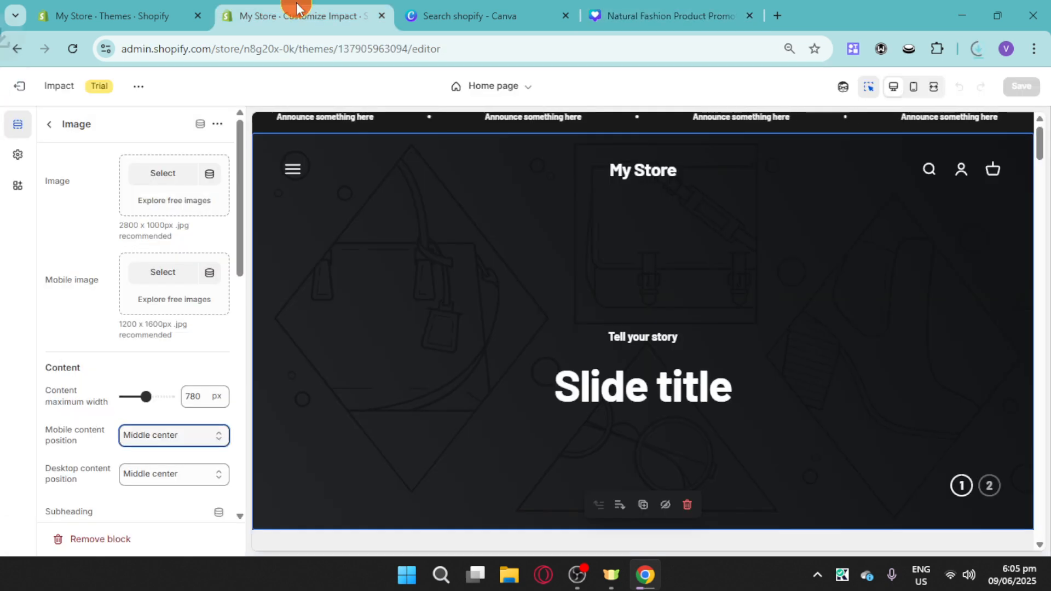
pyautogui.click(166, 180)
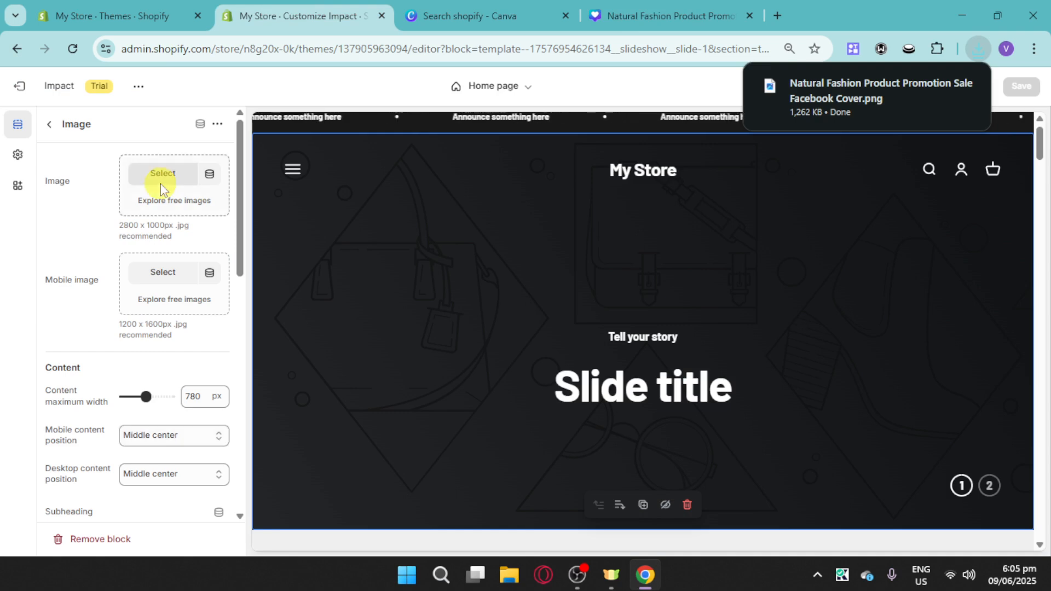
pyautogui.click(168, 180)
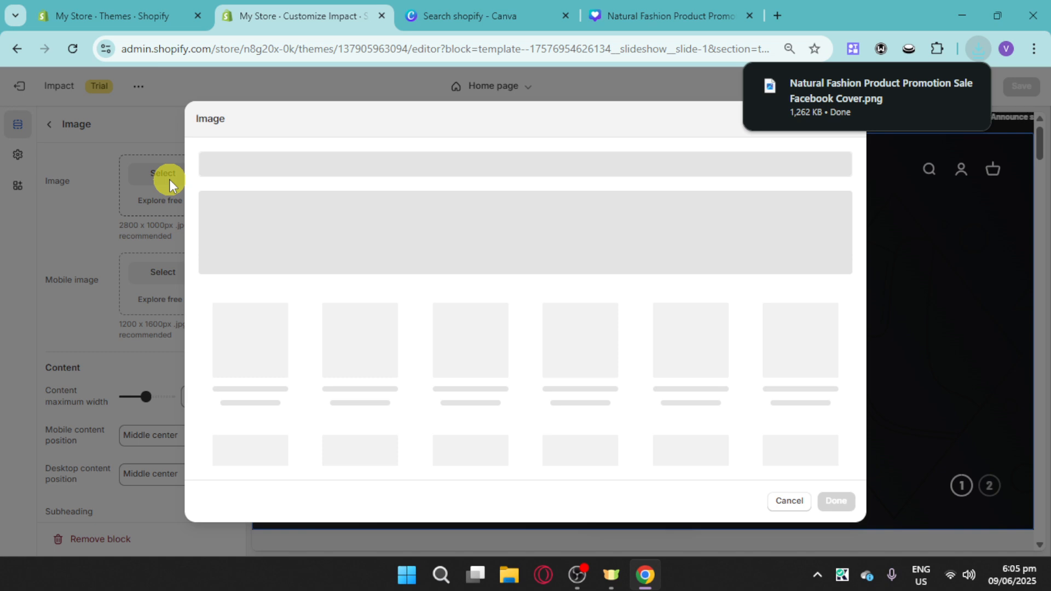
pyautogui.click(514, 398)
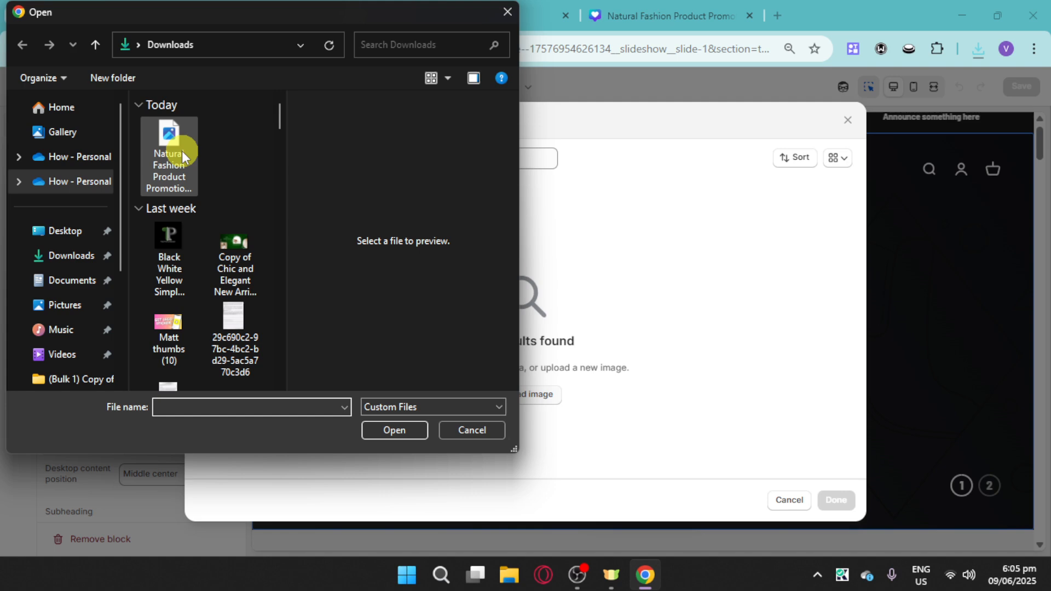
pyautogui.click(181, 150)
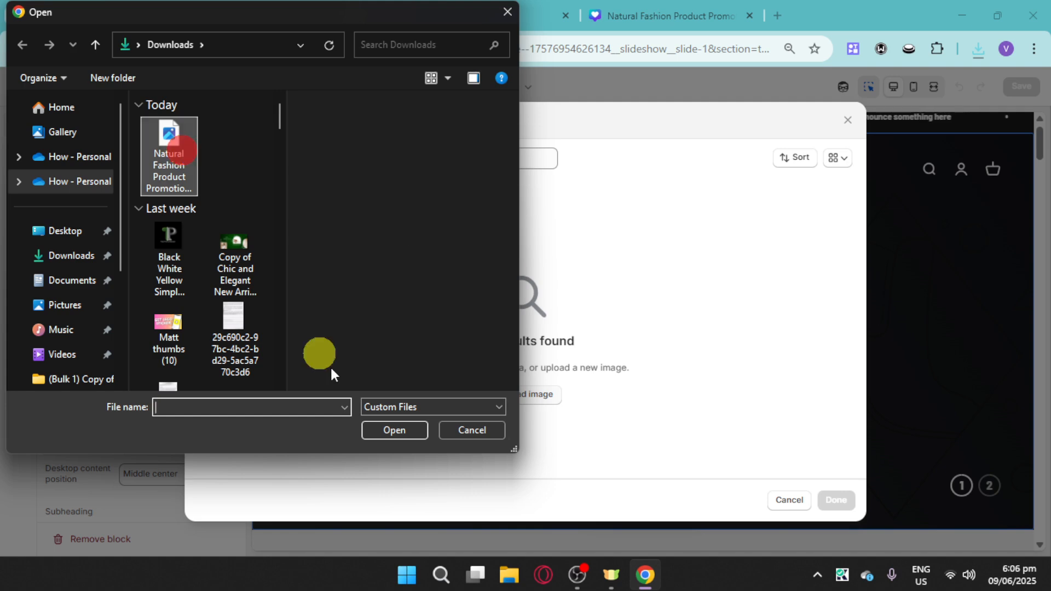
pyautogui.click(394, 431)
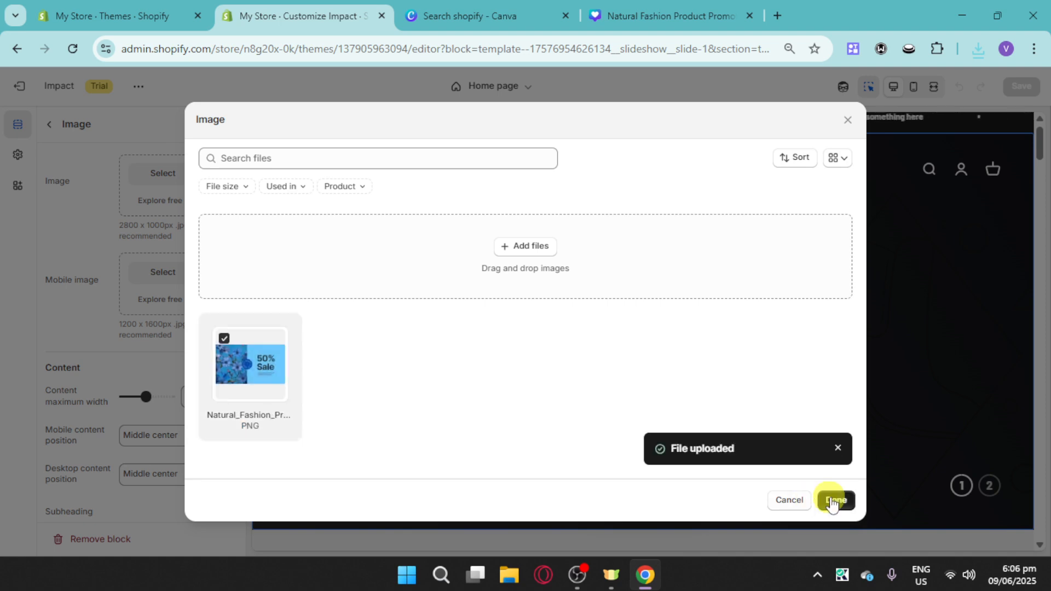
pyautogui.click(833, 502)
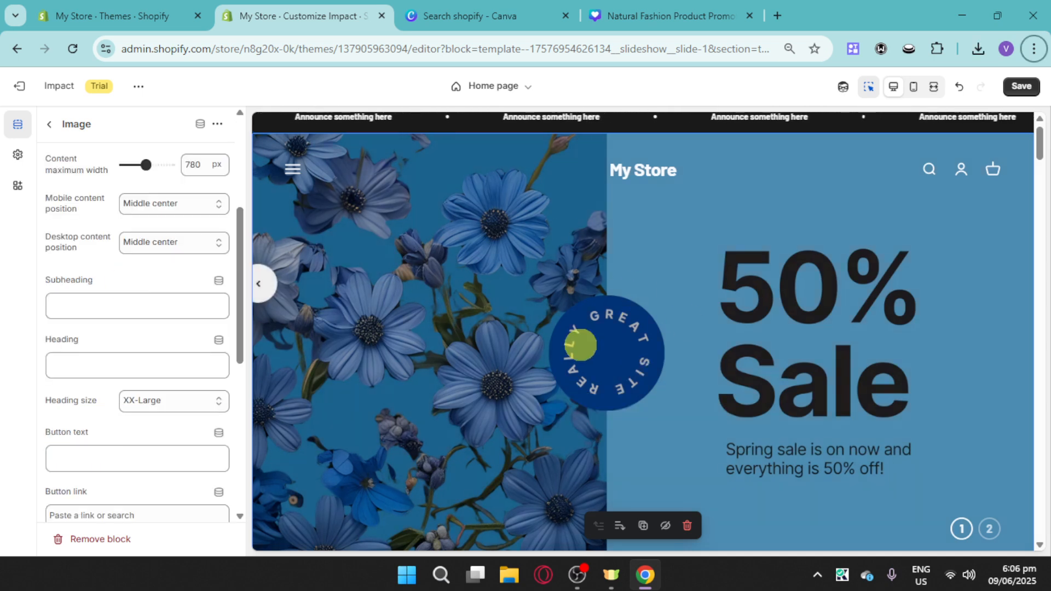
pyautogui.click(73, 125)
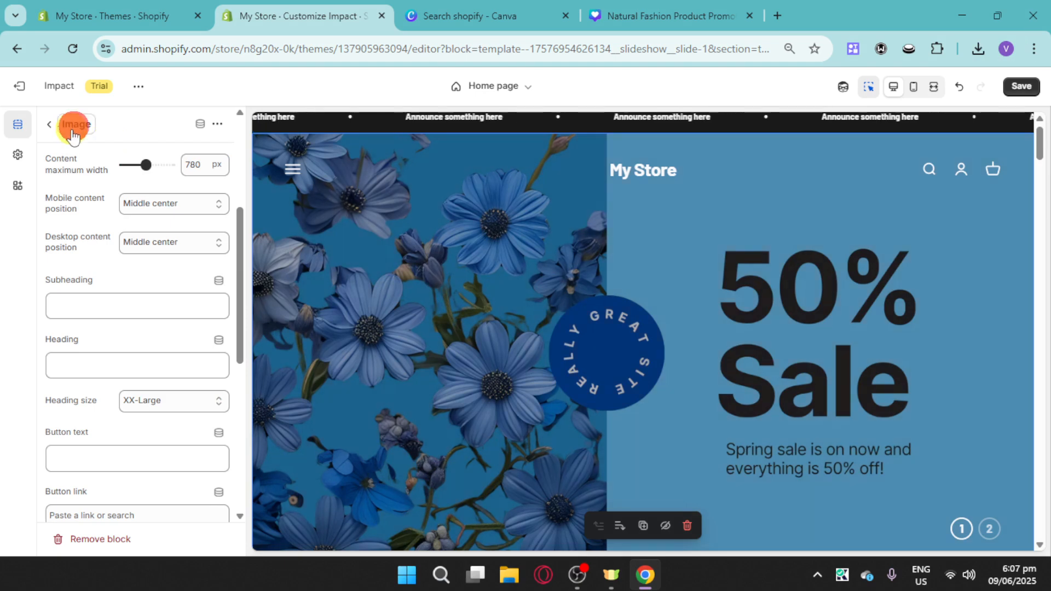
pyautogui.click(48, 125)
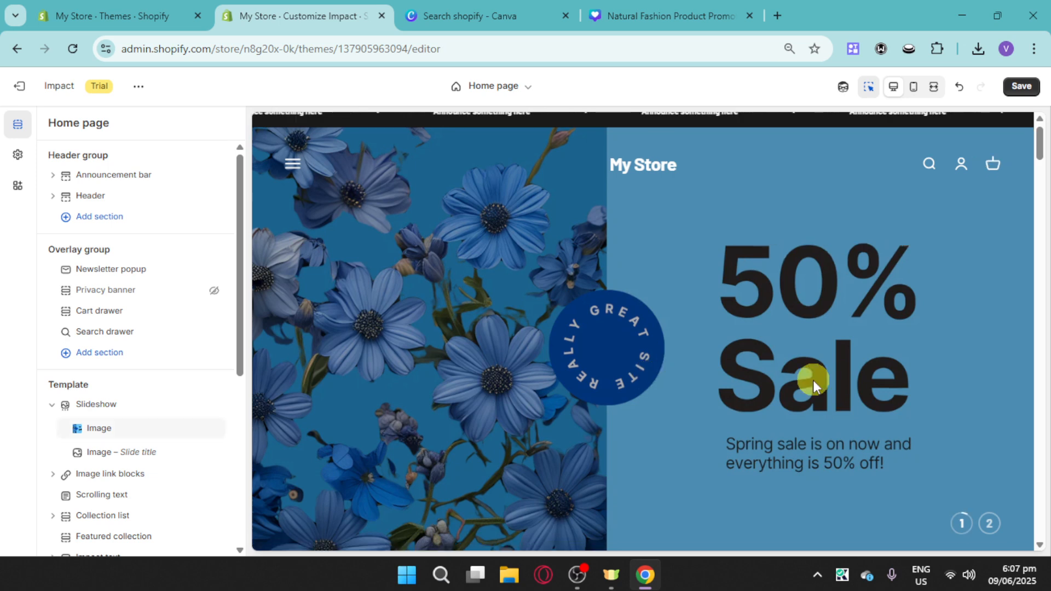
# Set the theme's general background color to light blue #B3E5FF.
pyautogui.scroll(-4, 643, 338)
pyautogui.scroll(-2, 784, 412)
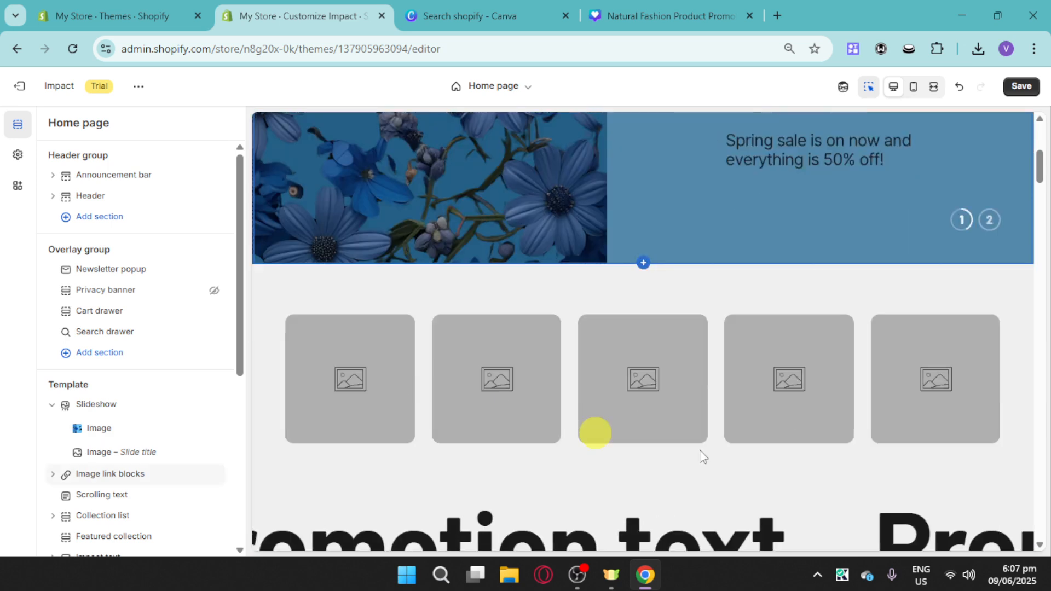
pyautogui.click(18, 155)
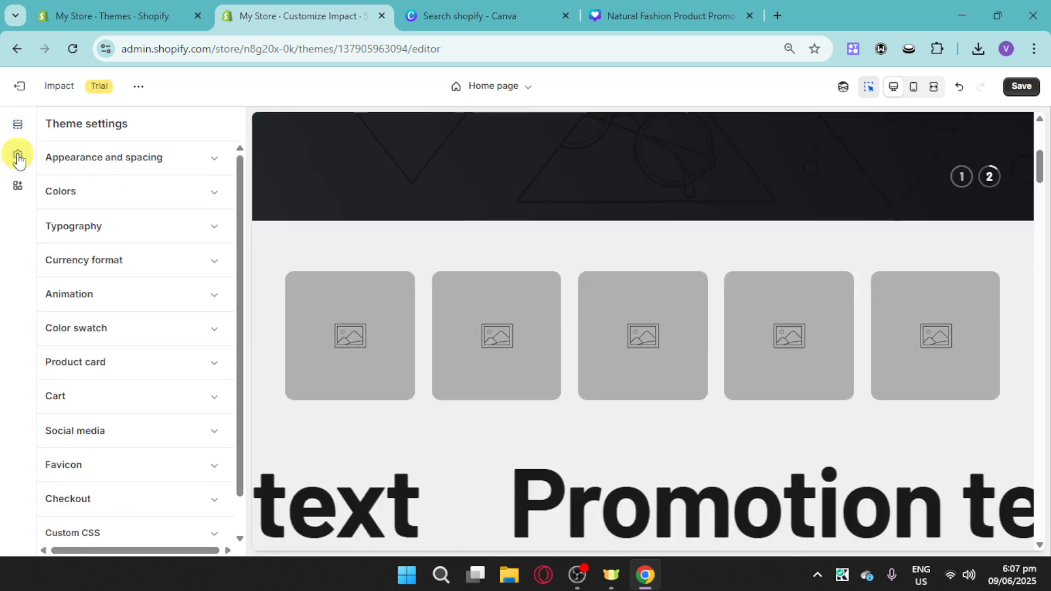
pyautogui.click(215, 198)
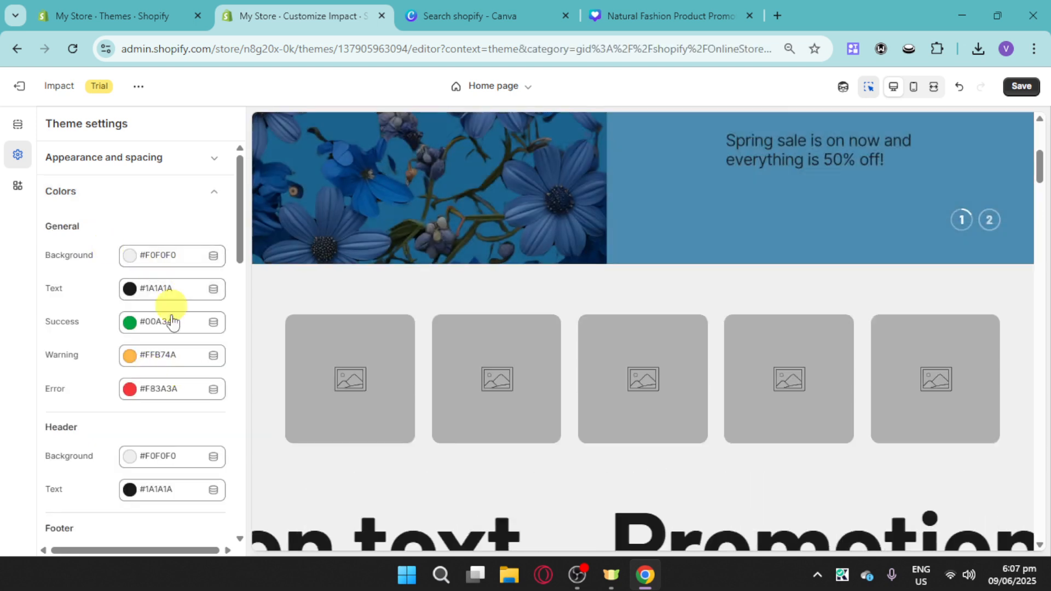
pyautogui.click(130, 257)
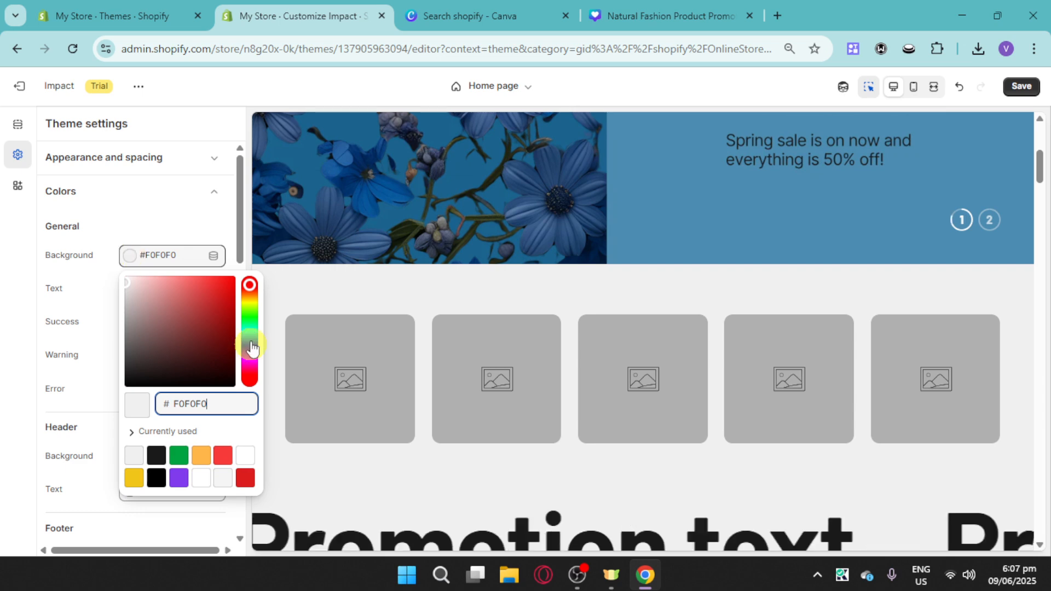
pyautogui.moveTo(251, 289); pyautogui.dragTo(257, 348)
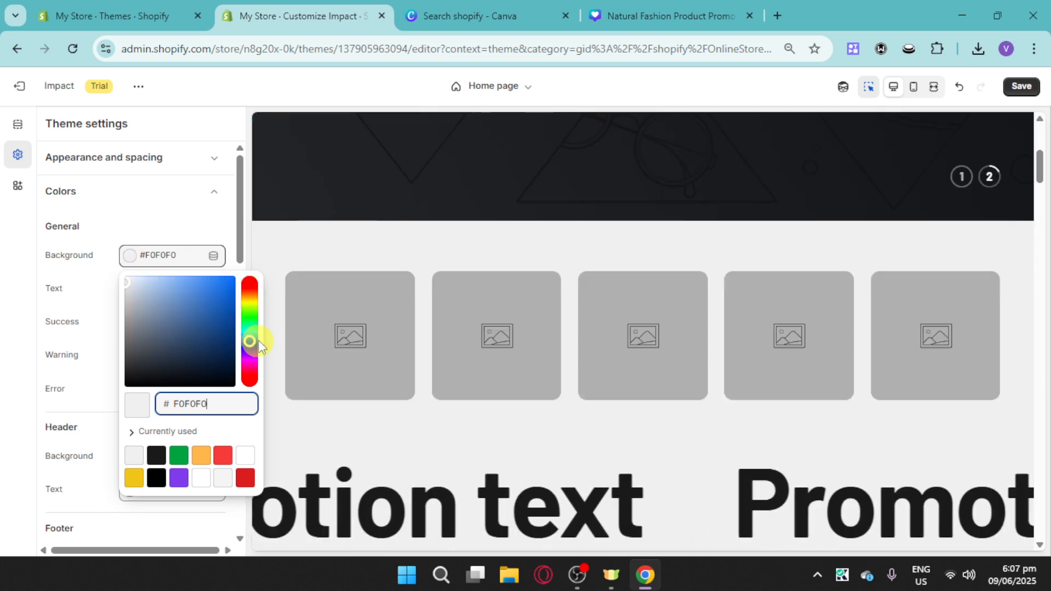
pyautogui.moveTo(200, 310); pyautogui.dragTo(160, 252)
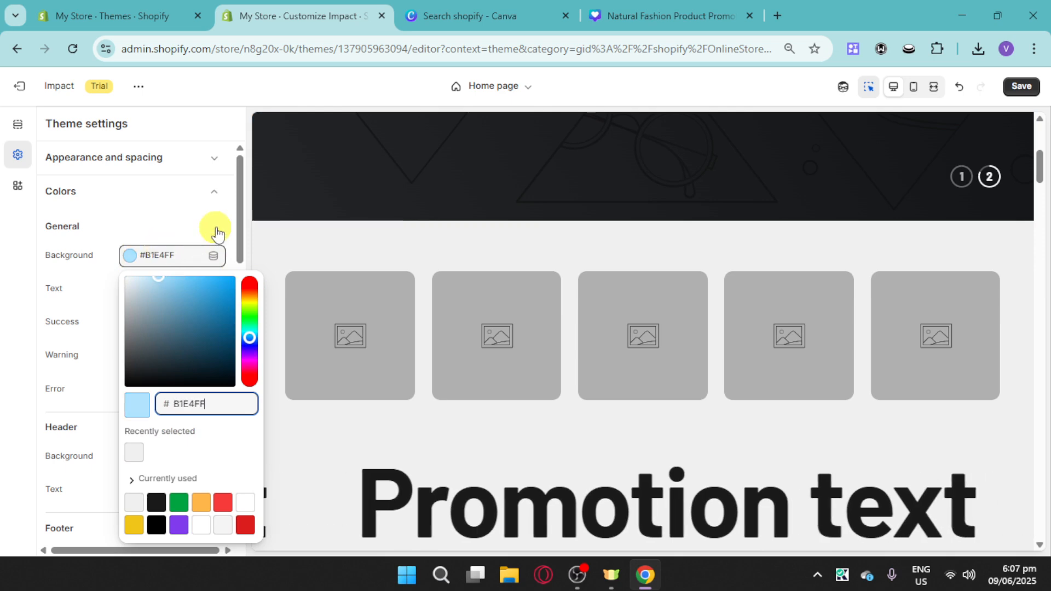
pyautogui.click(216, 226)
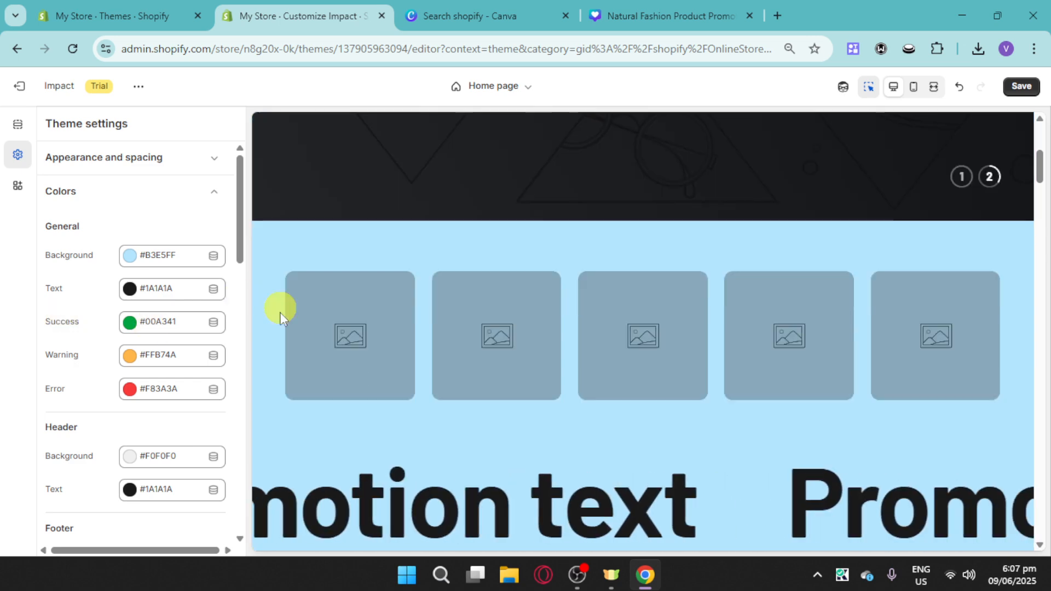
# Review the recolored home page preview and save the theme changes.
pyautogui.scroll(-1, 551, 374)
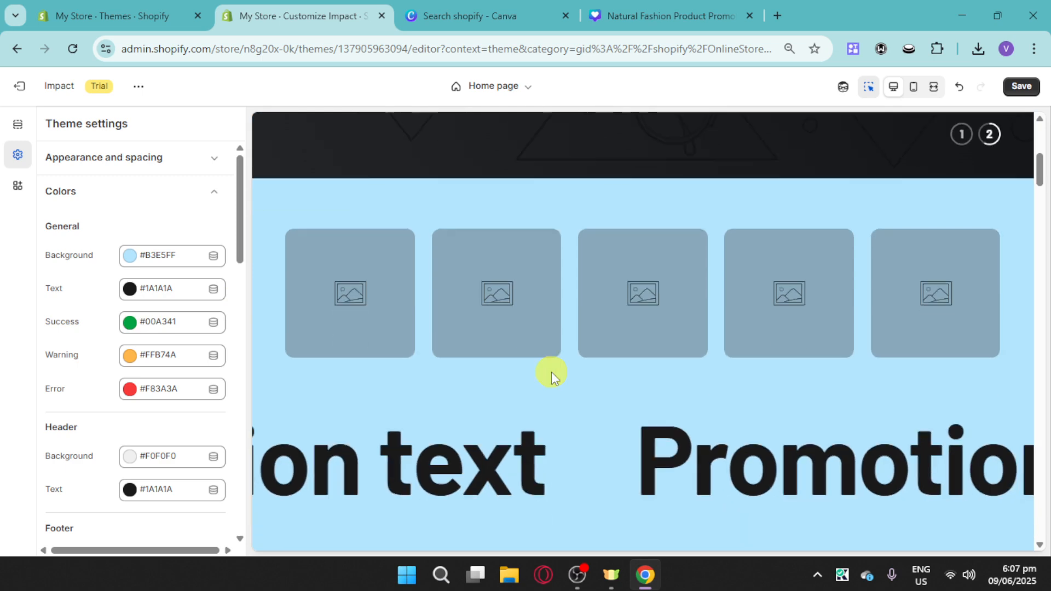
pyautogui.scroll(-5, 514, 356)
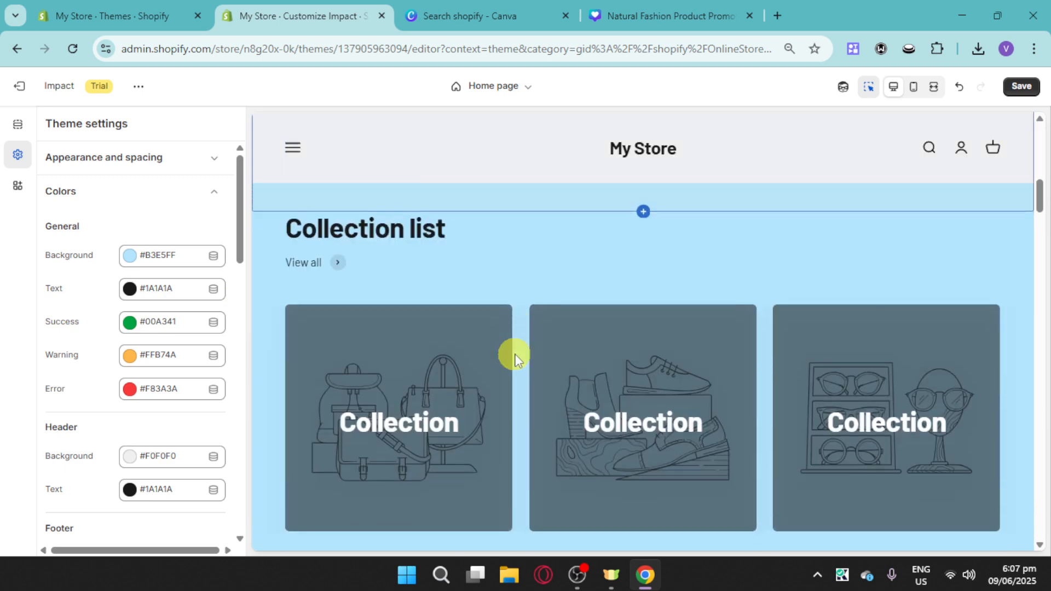
pyautogui.scroll(-4, 515, 357)
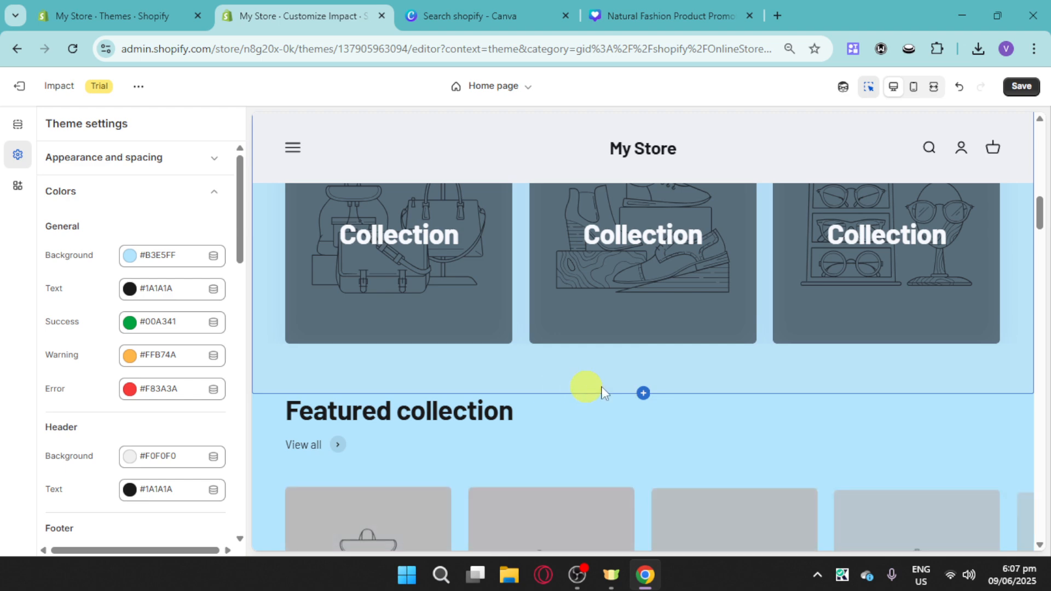
pyautogui.scroll(15, 601, 388)
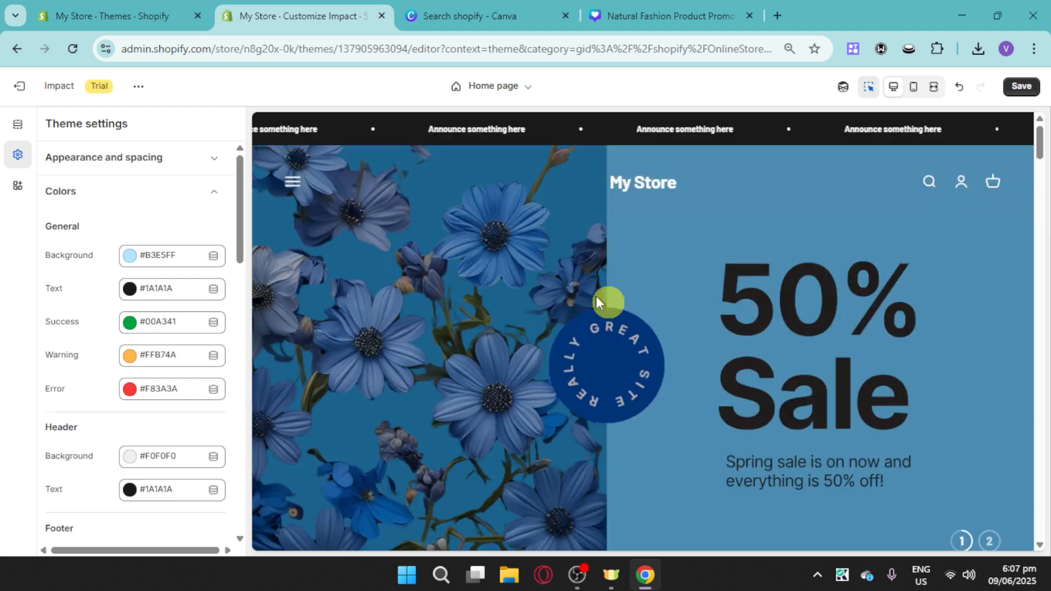
pyautogui.click(1023, 86)
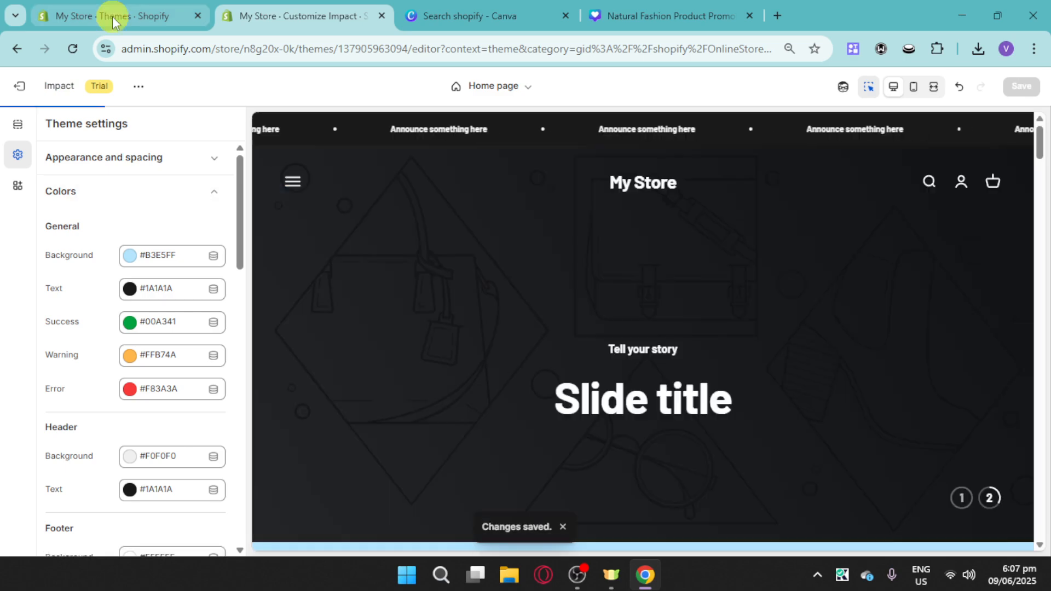
# Start a product import from the Shopify admin home, choosing to upload a Shopify-formatted CSV file.
pyautogui.click(113, 16)
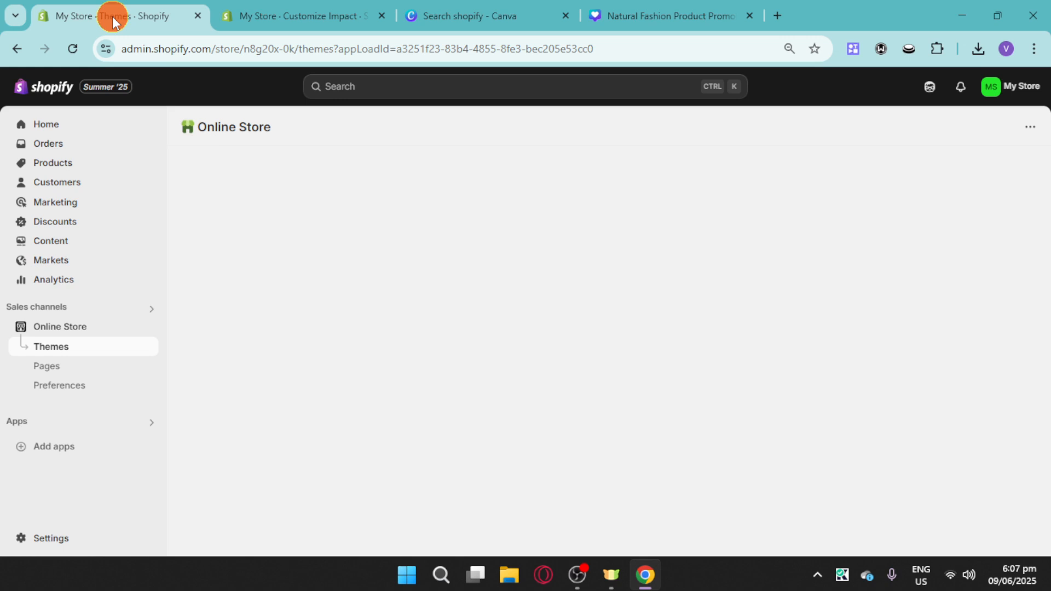
pyautogui.click(75, 132)
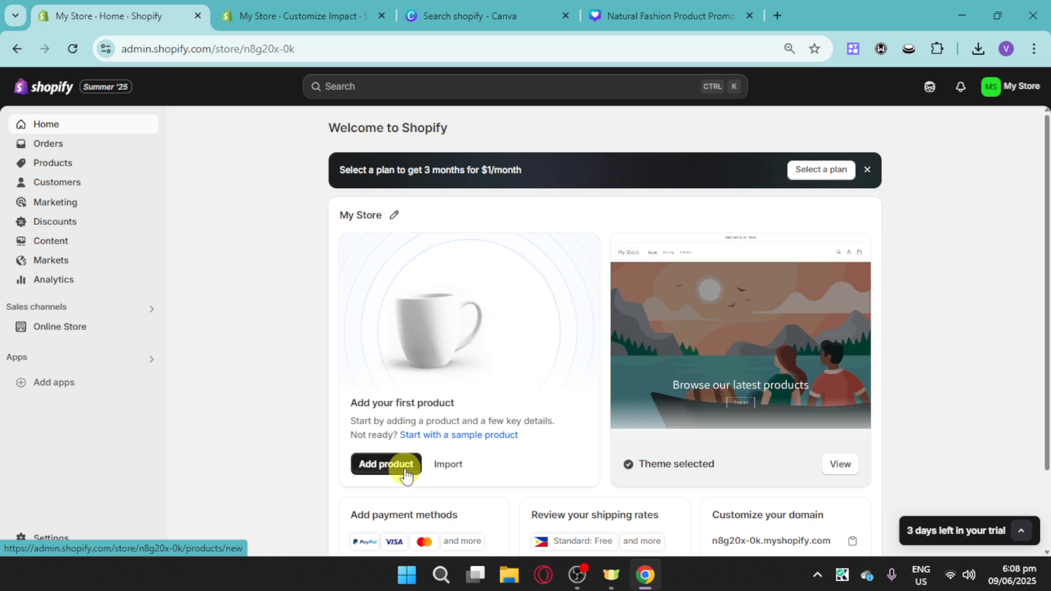
pyautogui.click(454, 475)
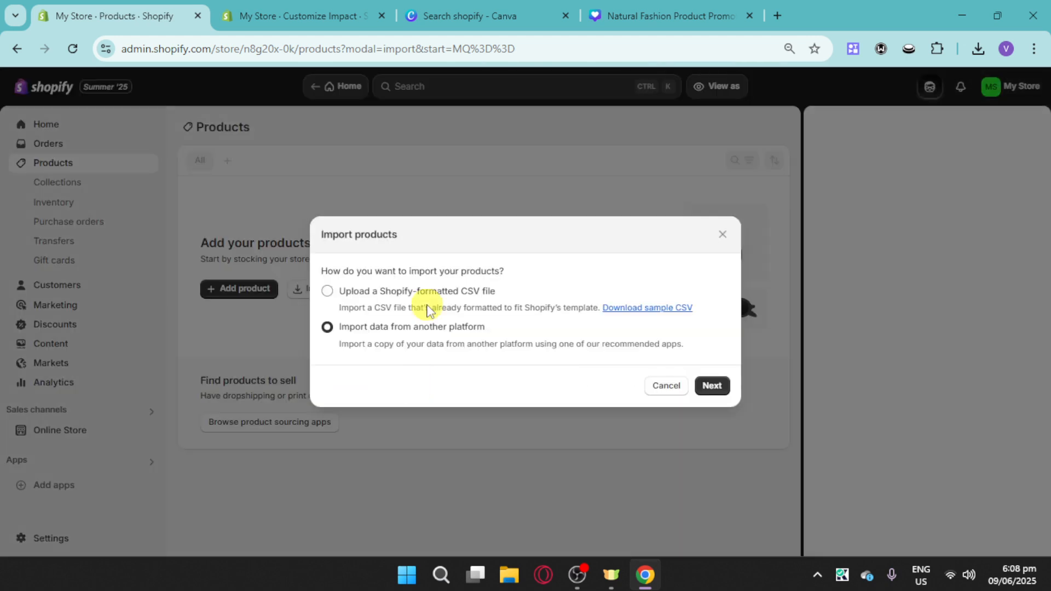
pyautogui.click(462, 292)
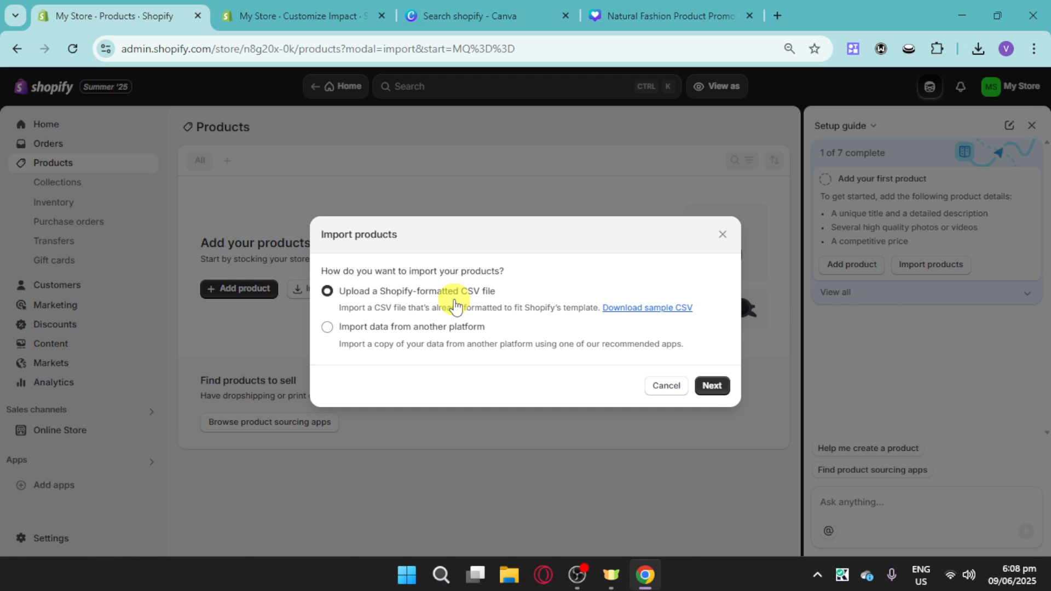
pyautogui.click(713, 387)
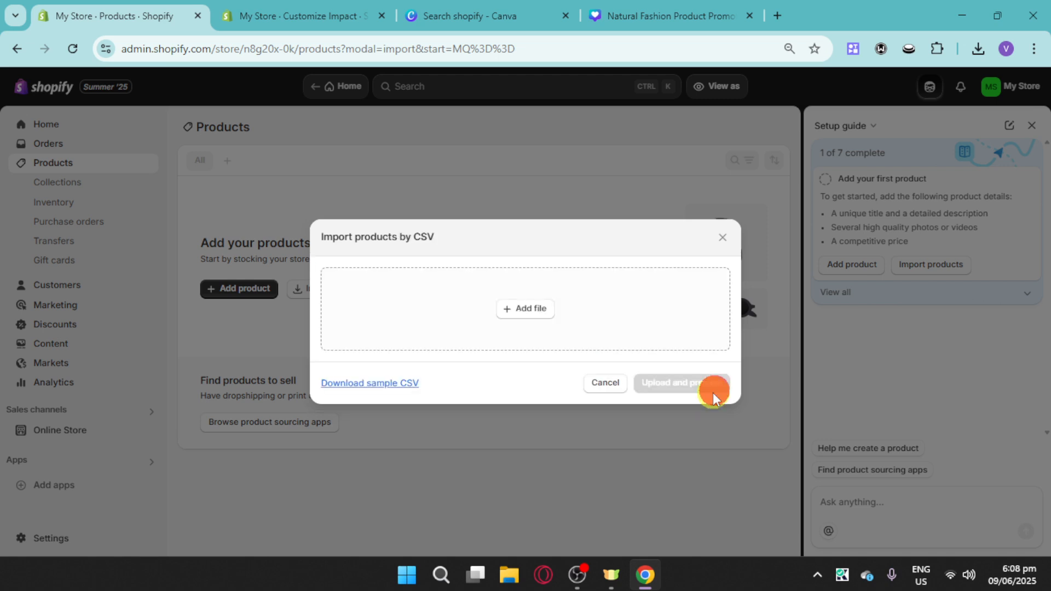
# Upload the bestSellers[colourpop.com]-2025-06-04T04-37-48.588Z CSV file, review the first product's preview and import the products.
pyautogui.click(534, 317)
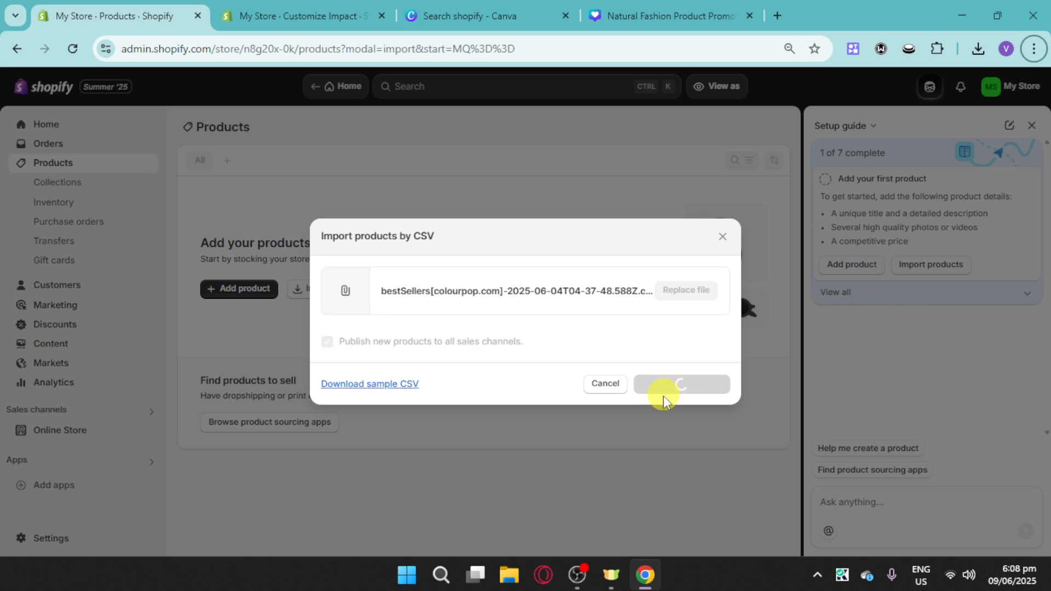
pyautogui.click(662, 385)
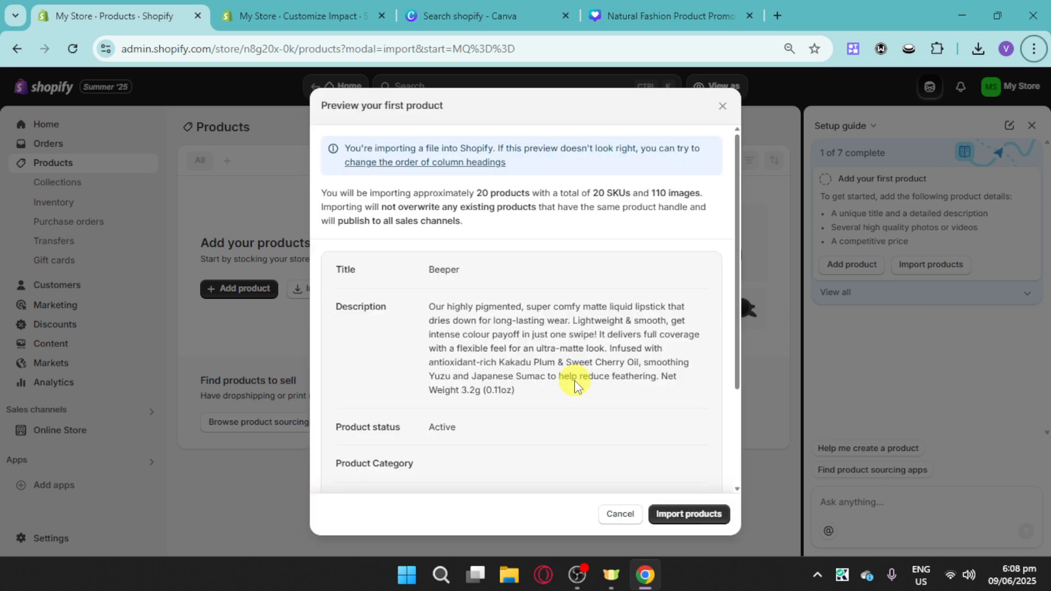
pyautogui.scroll(-3, 598, 392)
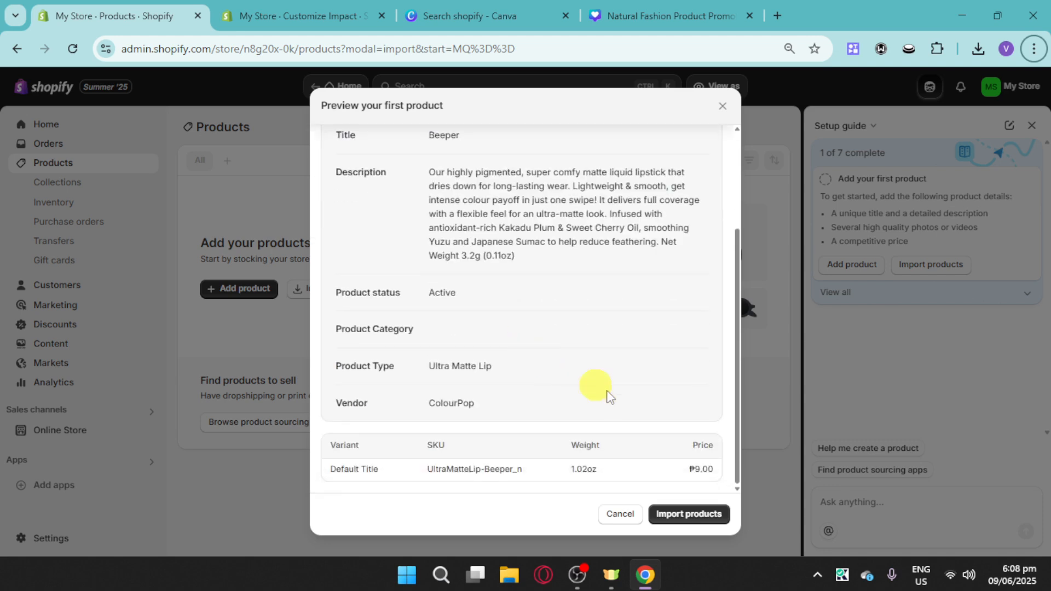
pyautogui.scroll(3, 598, 383)
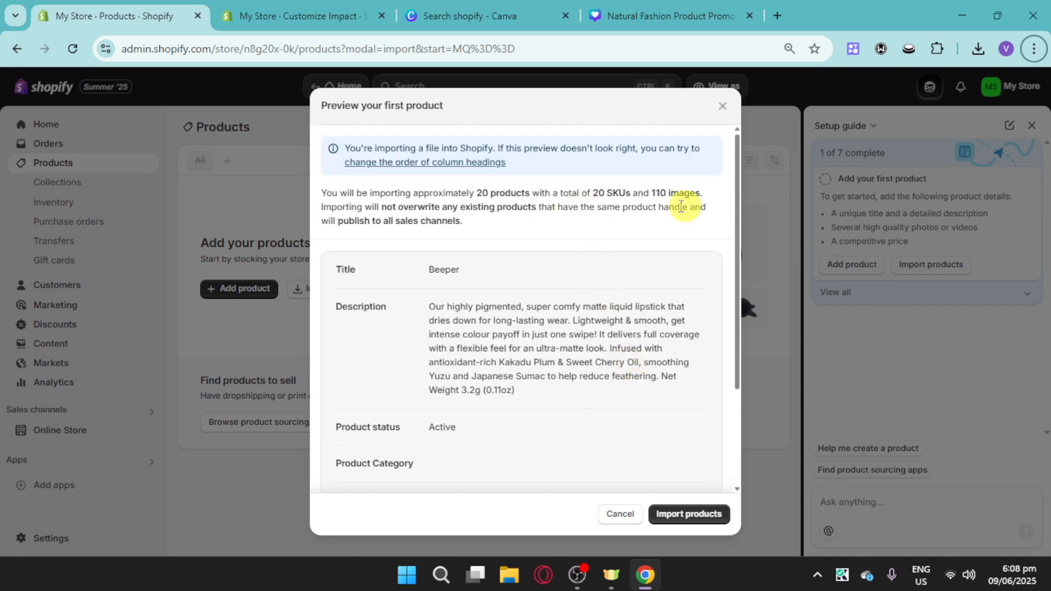
pyautogui.click(688, 512)
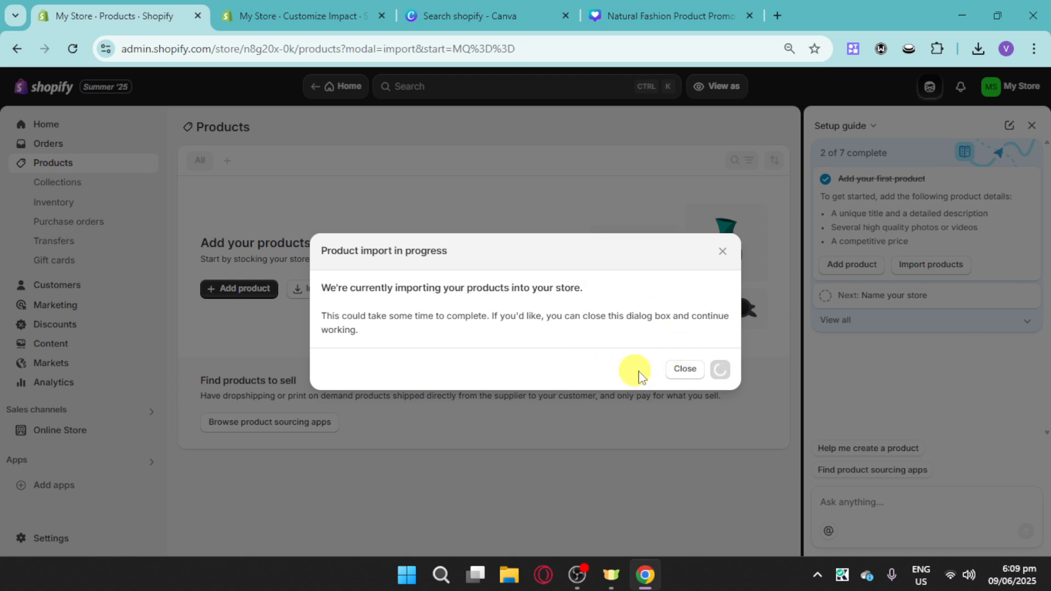
pyautogui.click(691, 371)
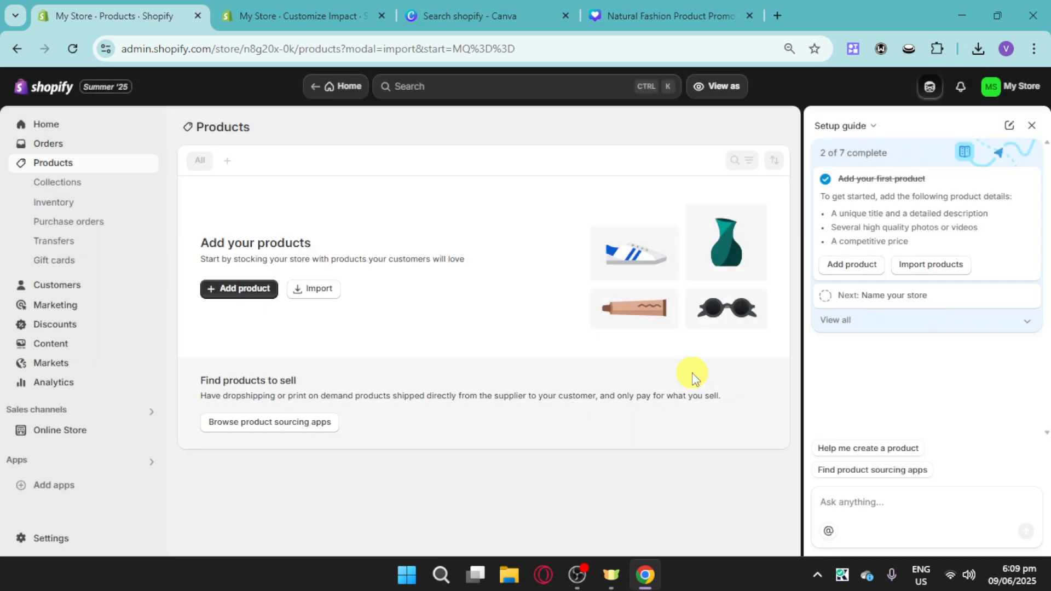
# Browse the recommended apps for the store and open the Shopify App Store.
pyautogui.click(95, 487)
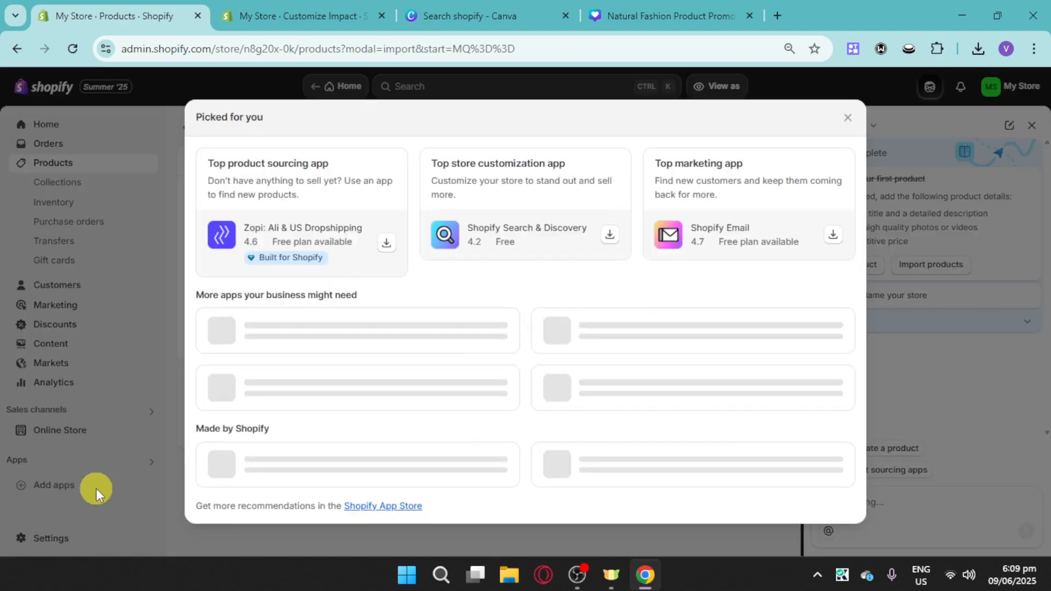
pyautogui.scroll(-1, 493, 438)
pyautogui.scroll(-1, 493, 438)
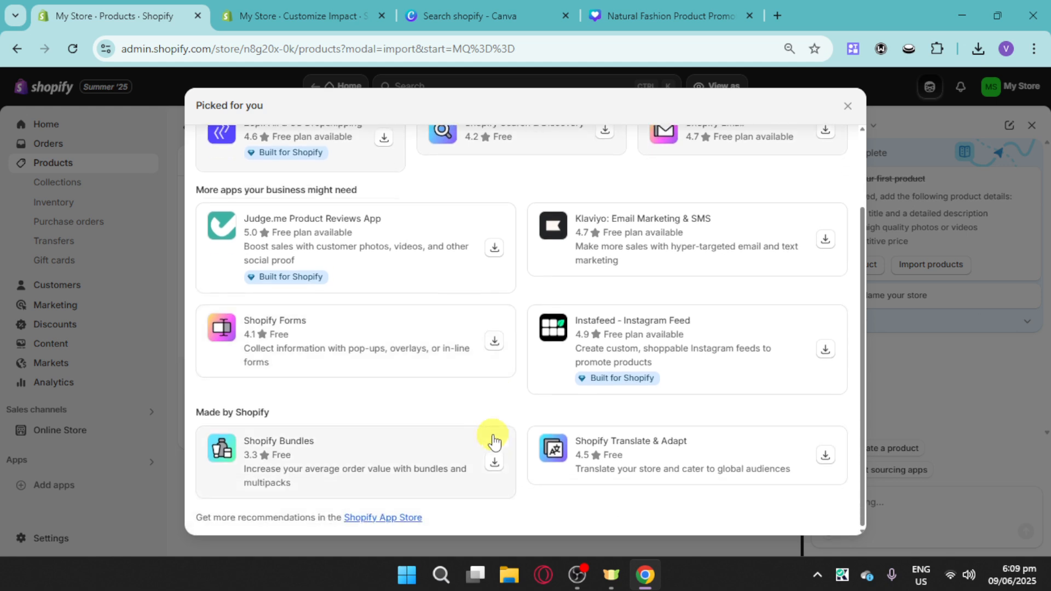
pyautogui.click(376, 518)
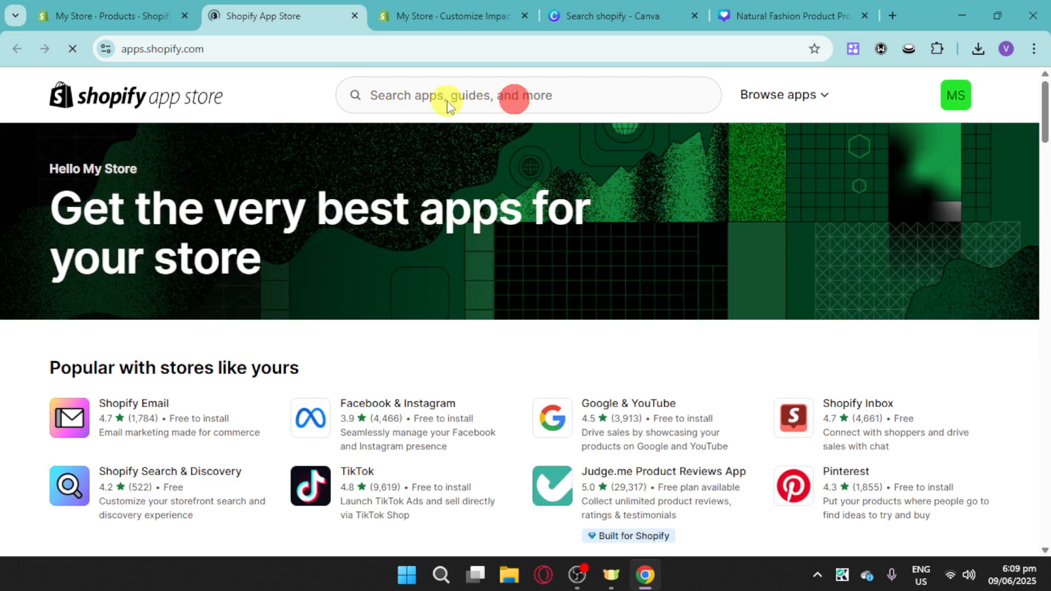
# Search the Shopify App Store for "judge me".
pyautogui.click(510, 96)
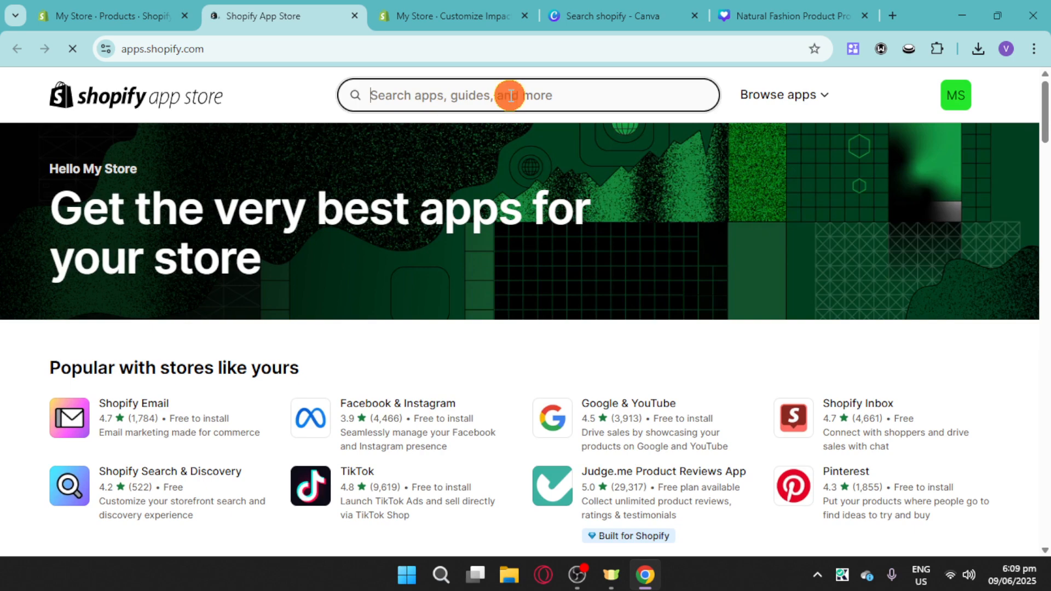
pyautogui.write('hudge')
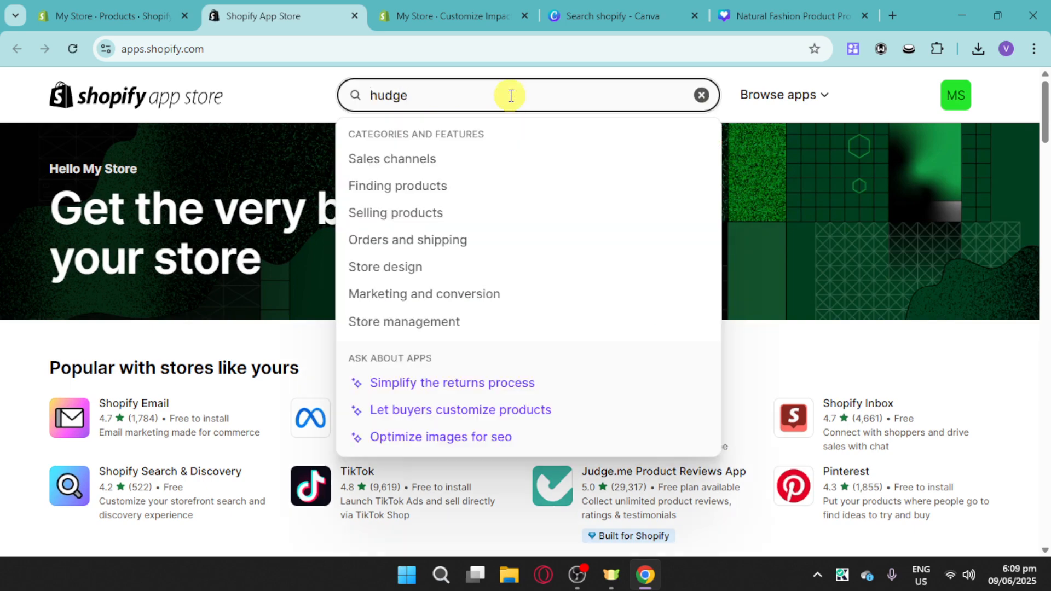
pyautogui.hotkey('ctrl', 'a')
pyautogui.write('judge')
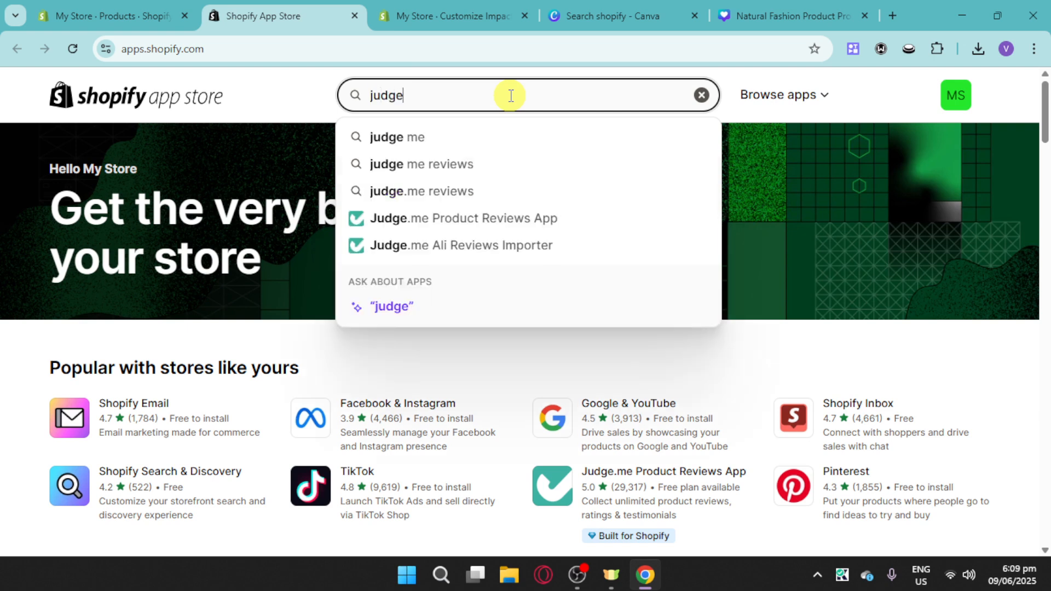
pyautogui.click(501, 136)
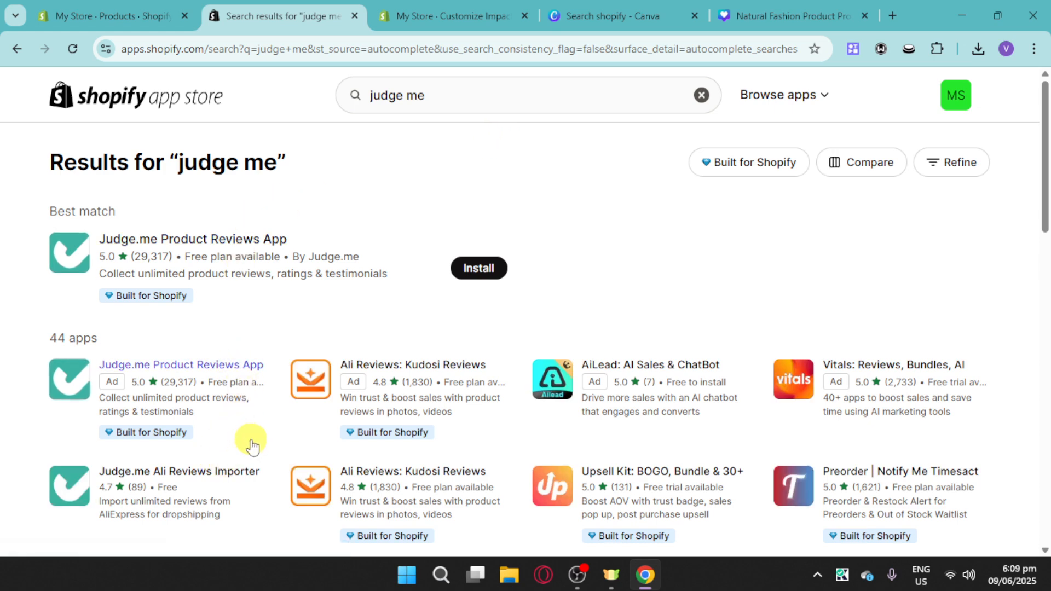
# Install the Buy Me - Sticky Buy Button app from the search results and approve its access to the store.
pyautogui.scroll(-3, 251, 446)
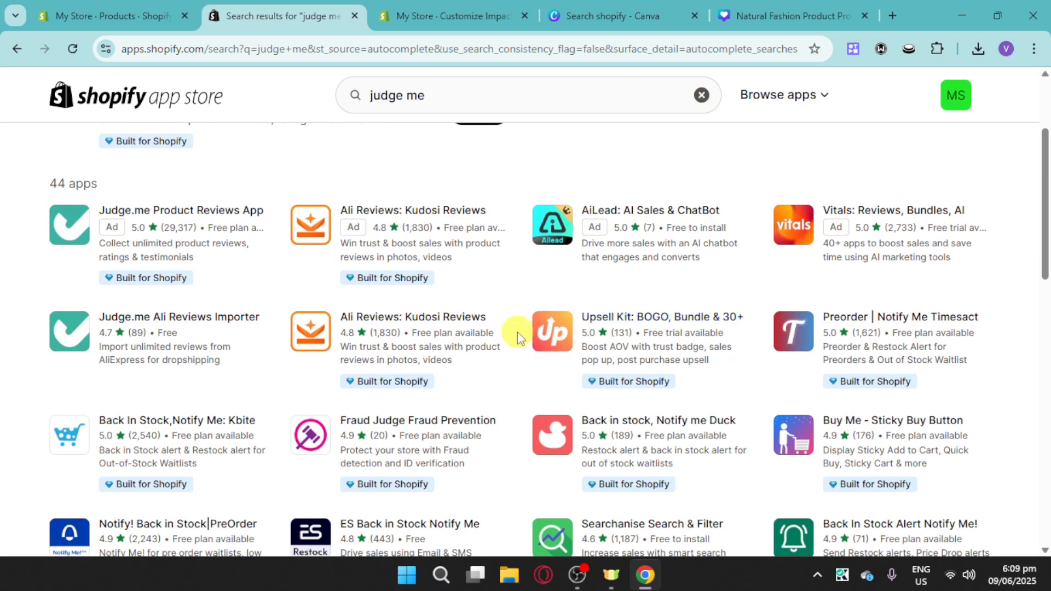
pyautogui.click(909, 425)
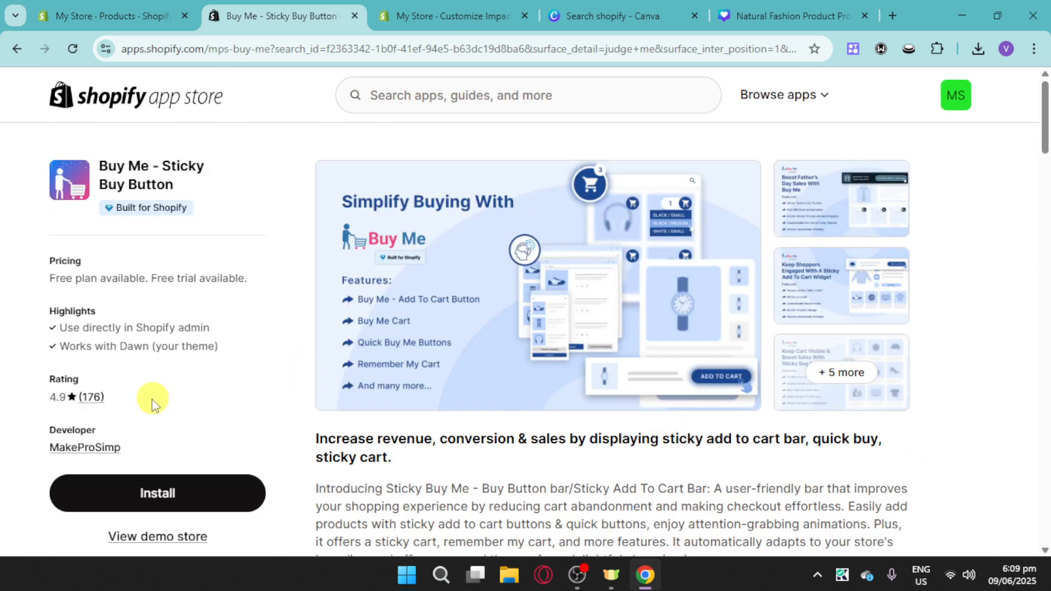
pyautogui.click(206, 490)
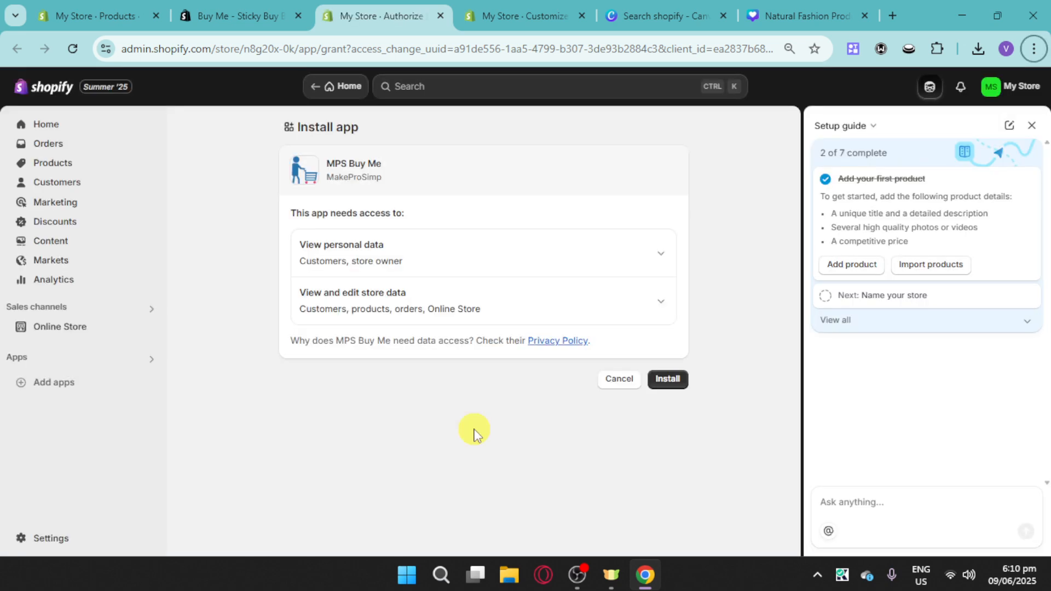
pyautogui.click(663, 380)
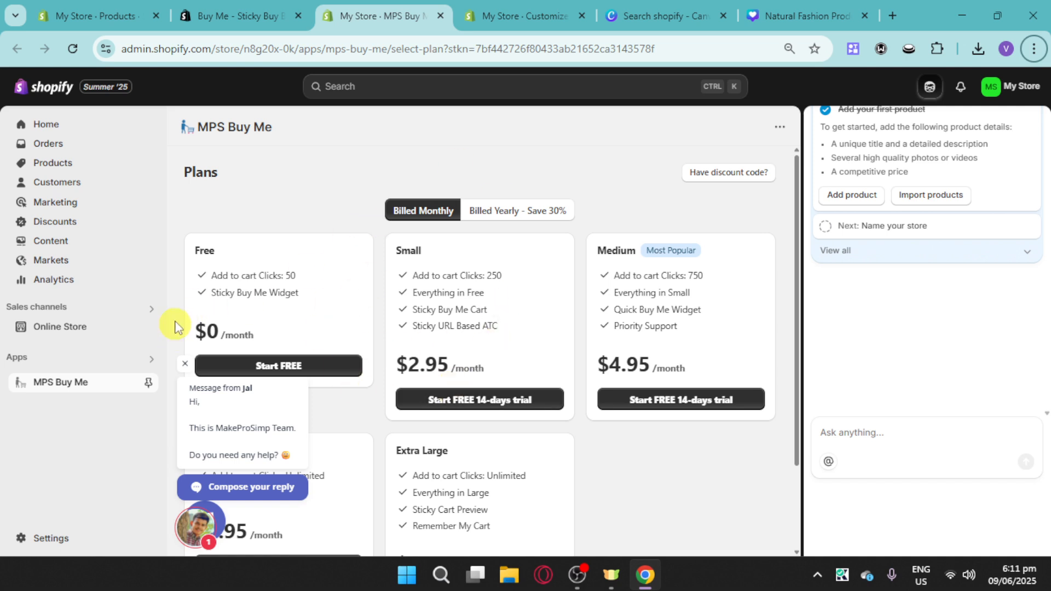
# Dismiss the MPS Buy Me chat message, compare the monthly plans and start the Free plan.
pyautogui.click(184, 365)
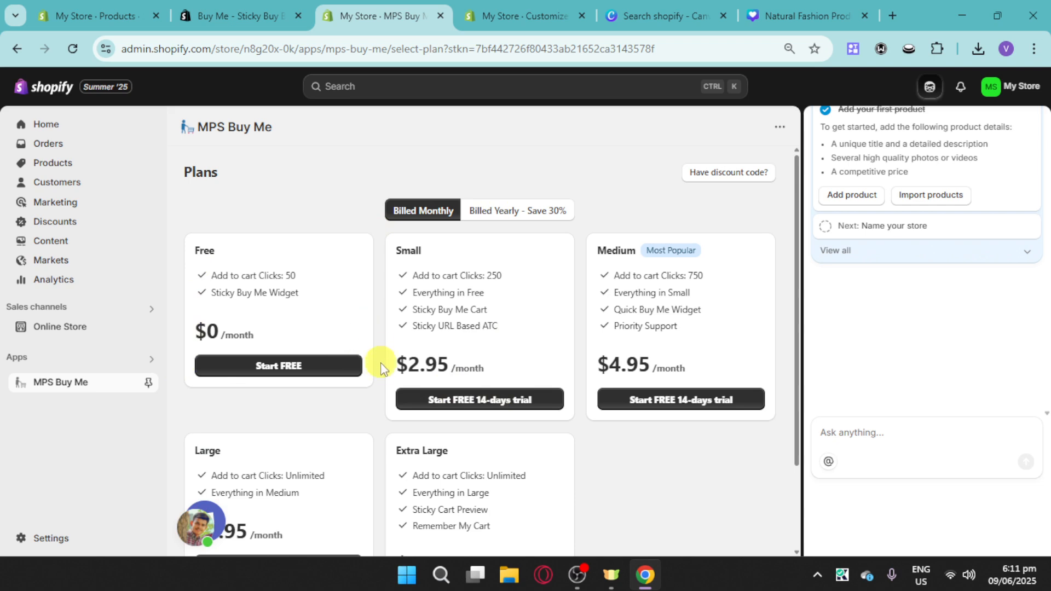
pyautogui.scroll(-1, 427, 403)
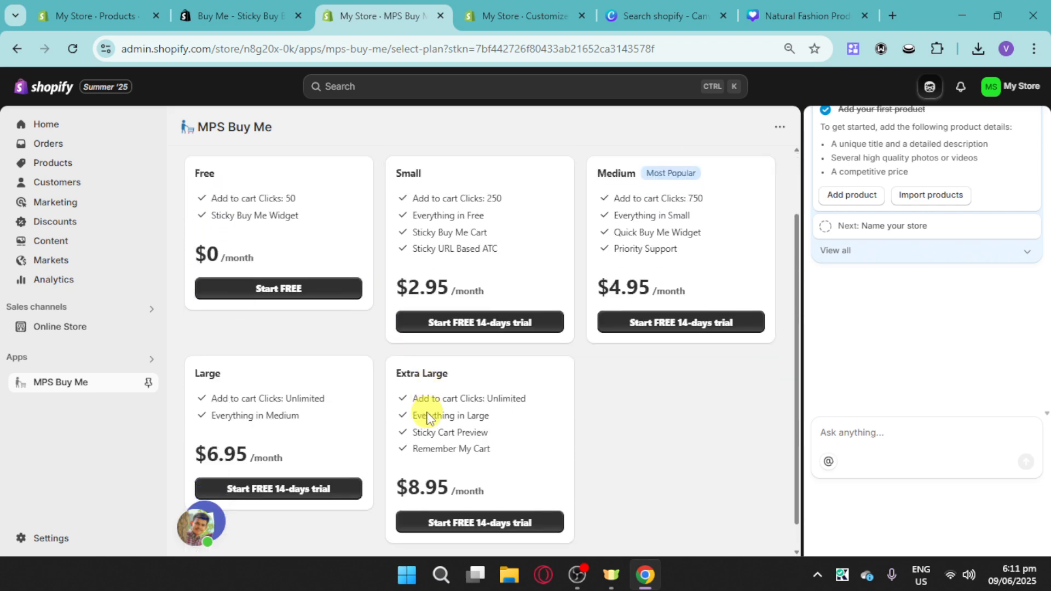
pyautogui.scroll(1, 416, 410)
pyautogui.click(305, 364)
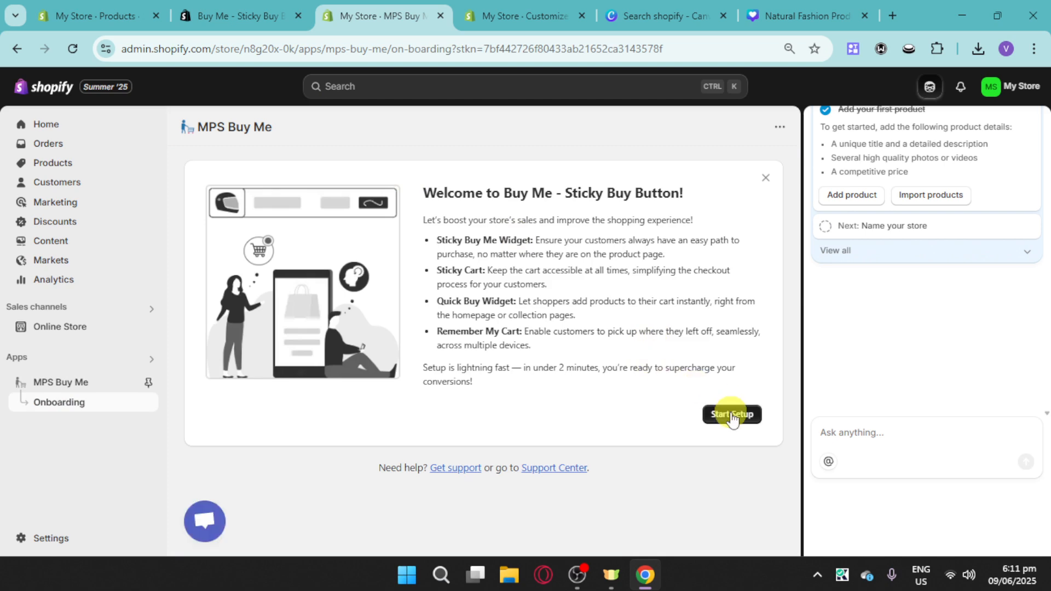
# Enable the Buy Me app in its onboarding guide, then enable and save its app embed in the Dawn theme.
pyautogui.click(457, 419)
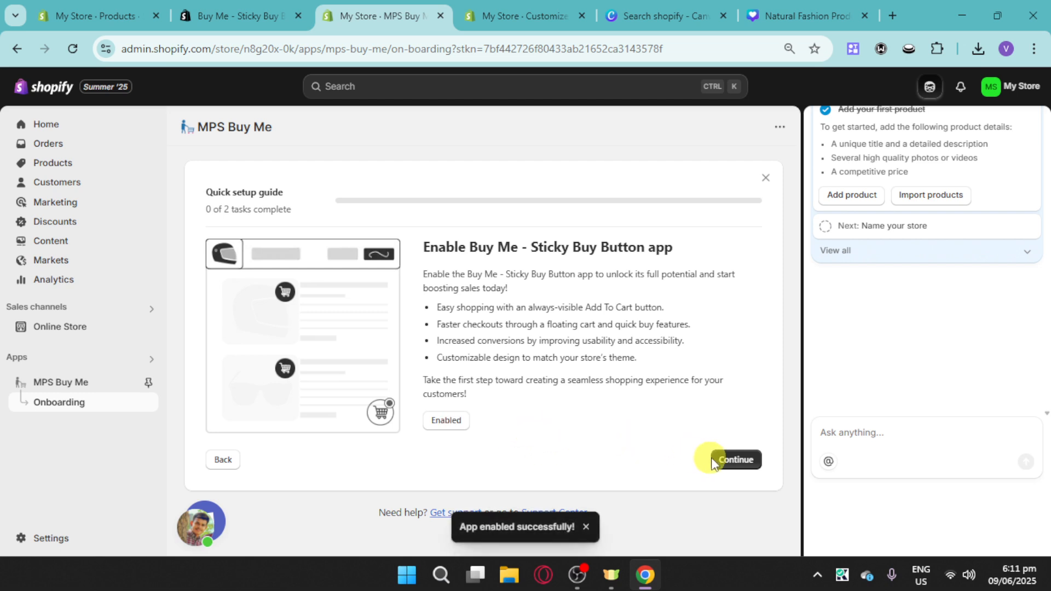
pyautogui.click(718, 460)
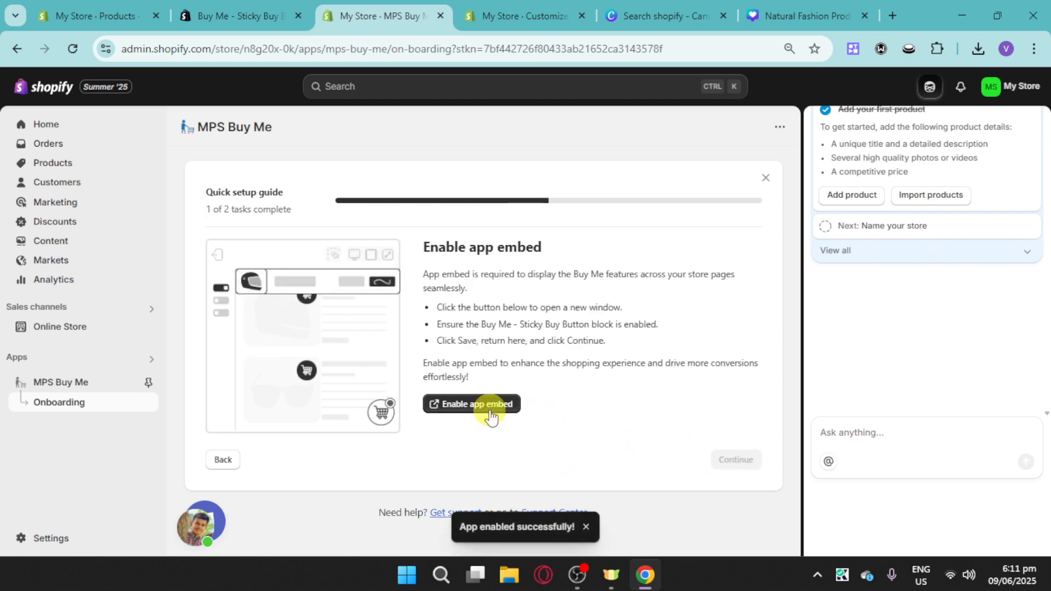
pyautogui.click(491, 409)
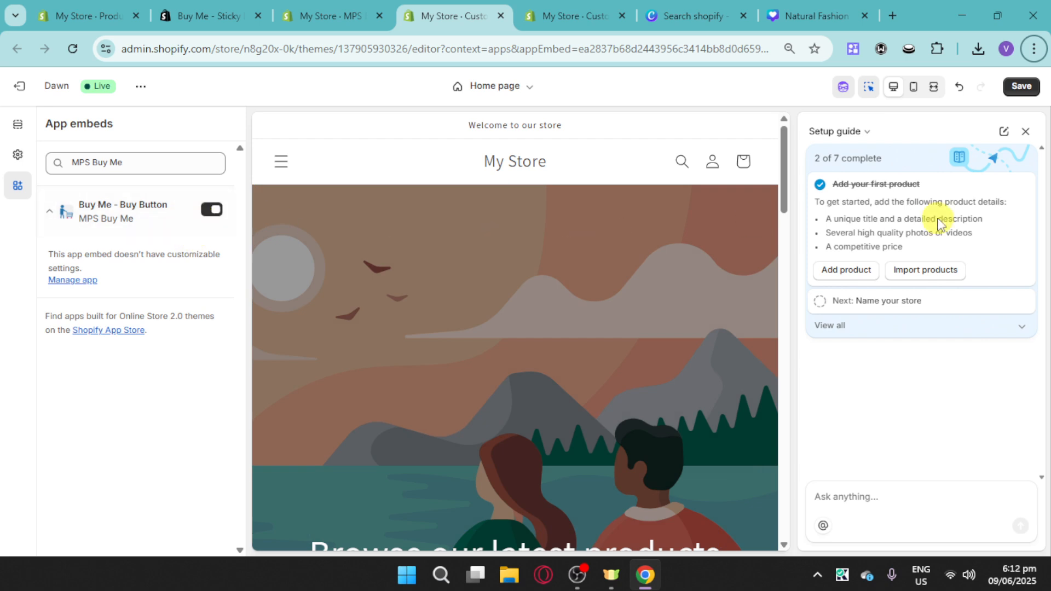
pyautogui.click(1021, 87)
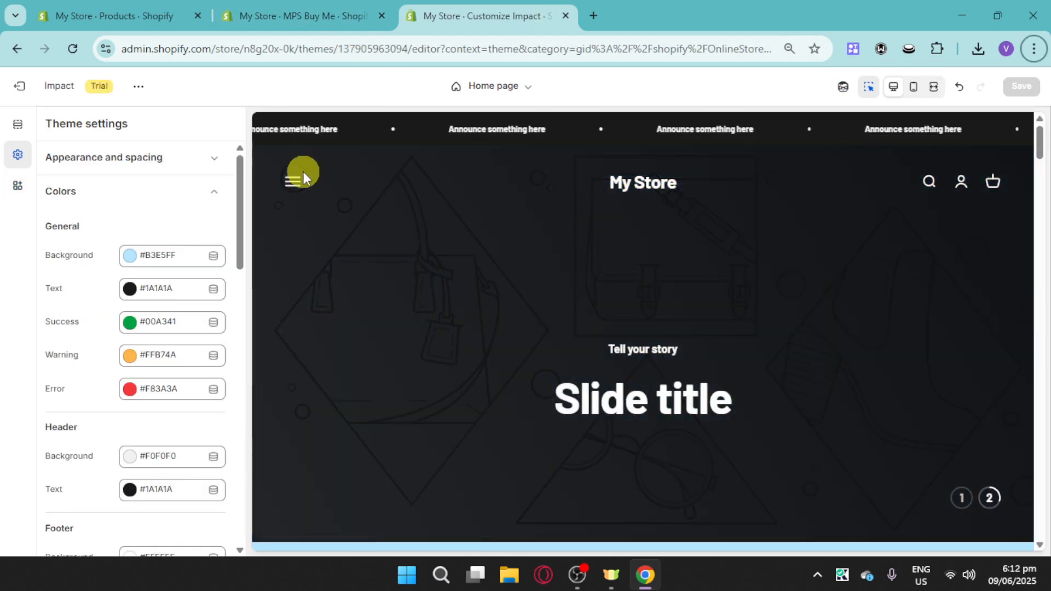
# Check the imported product list, then examine the Impact theme's home page sections down to the featured products.
pyautogui.click(141, 7)
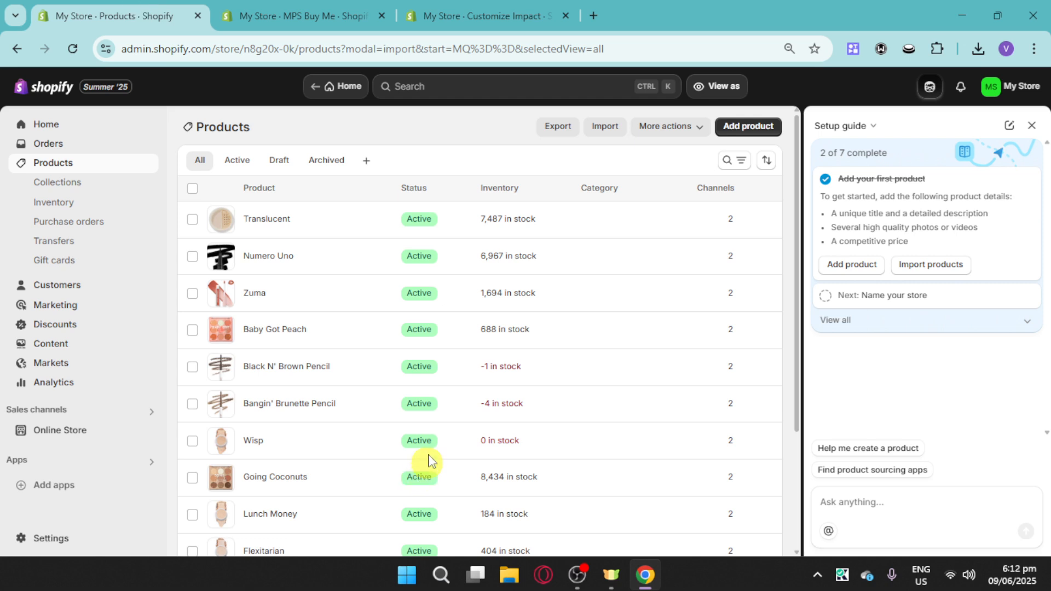
pyautogui.click(482, 13)
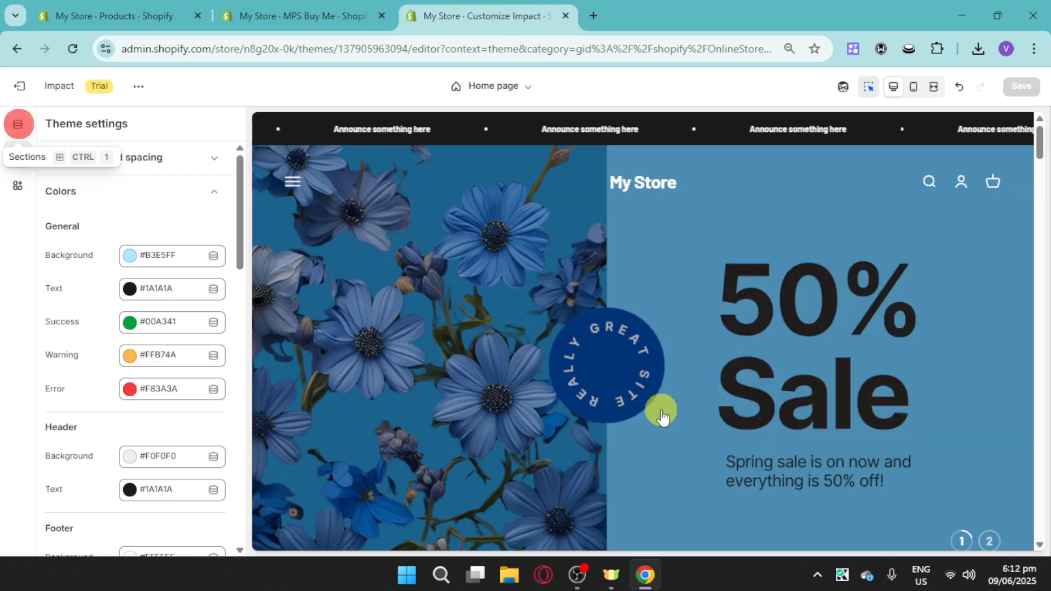
pyautogui.hotkey('ctrl', '1')
pyautogui.scroll(-5, 691, 386)
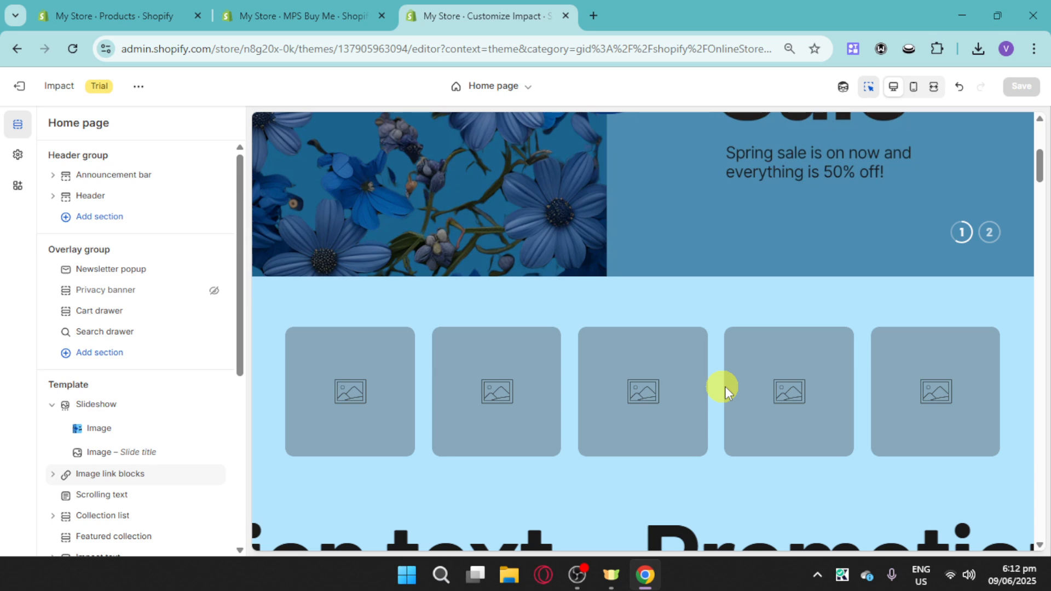
pyautogui.scroll(-5, 564, 345)
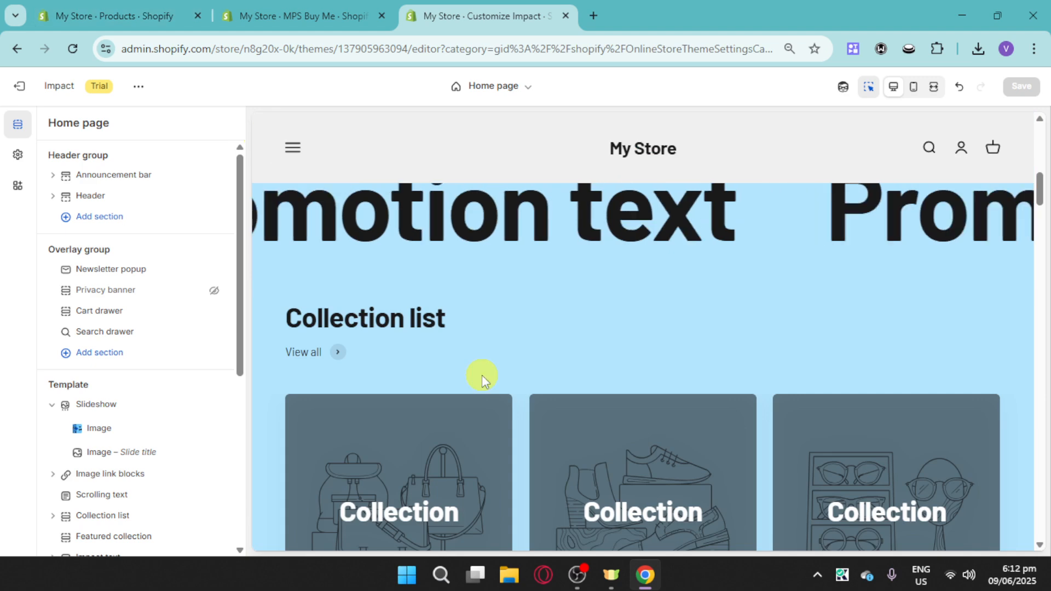
pyautogui.scroll(-8, 481, 376)
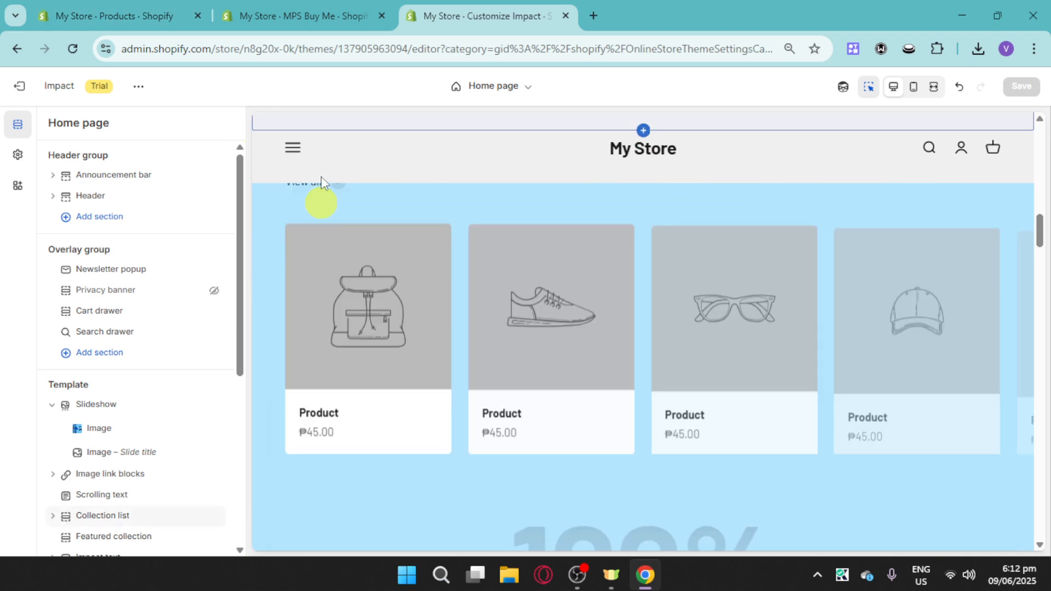
# From the Shopify admin home, go to the store's payment settings and open the PayPal Express Checkout setup.
pyautogui.click(120, 17)
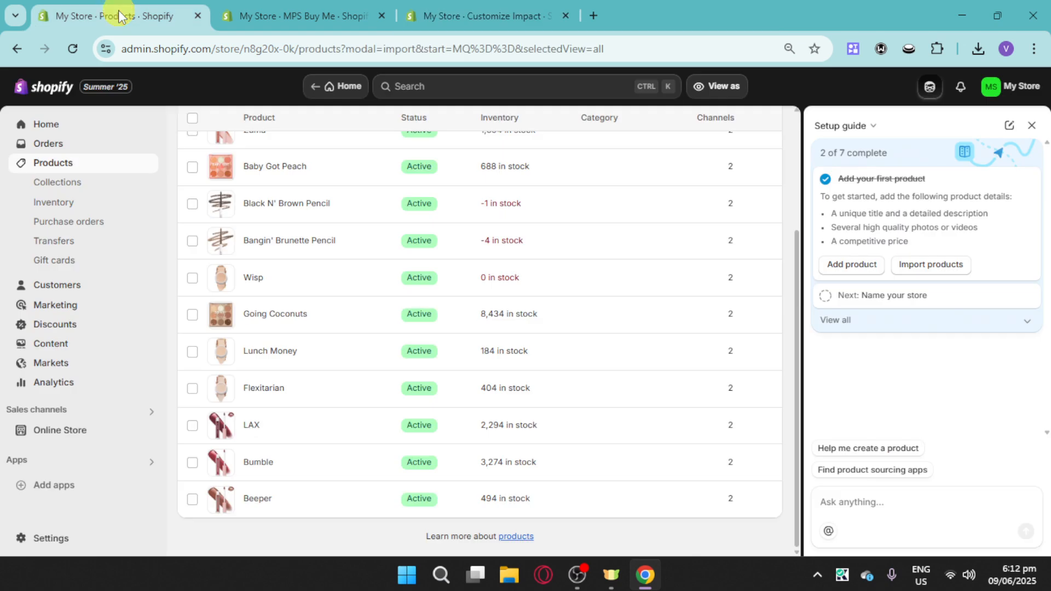
pyautogui.click(94, 127)
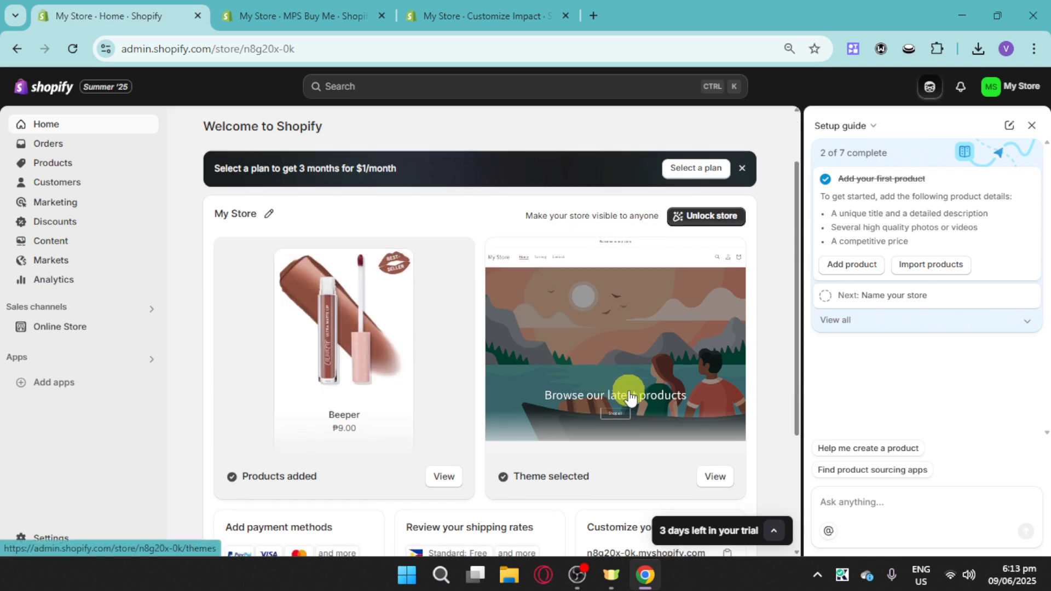
pyautogui.scroll(-1, 569, 340)
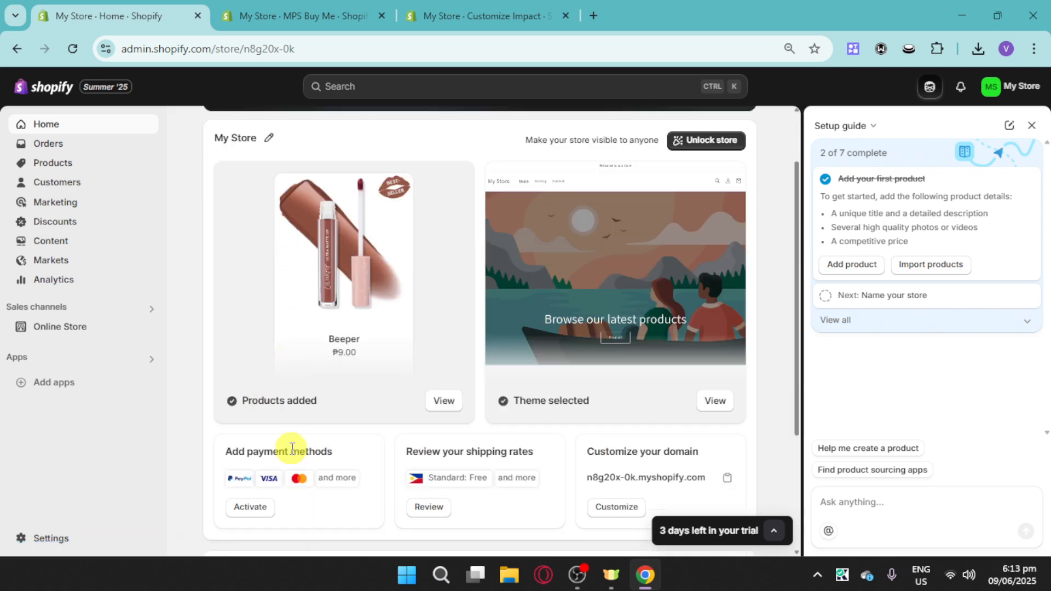
pyautogui.click(261, 509)
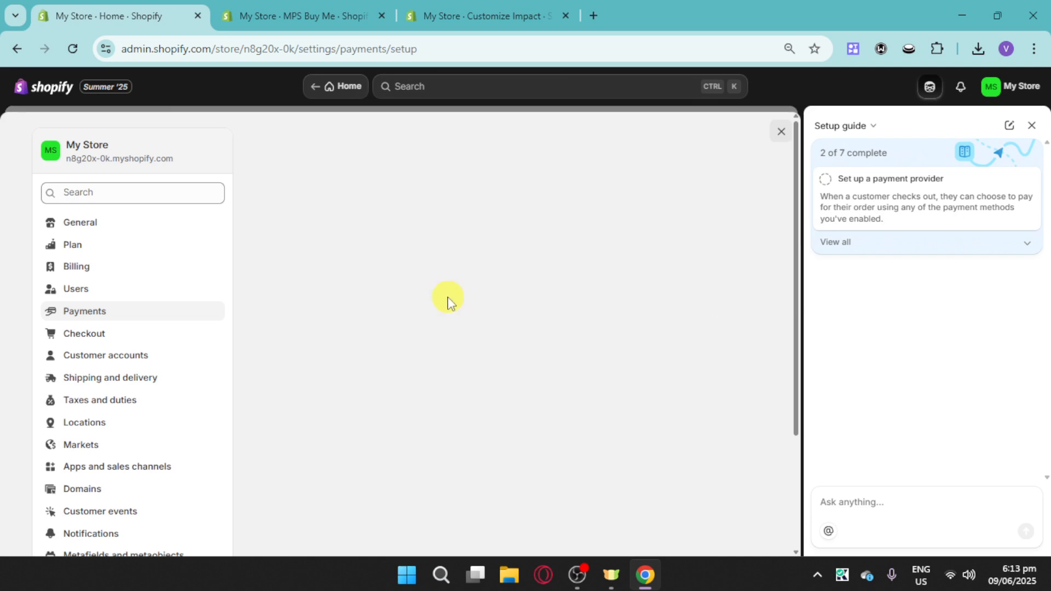
pyautogui.click(146, 317)
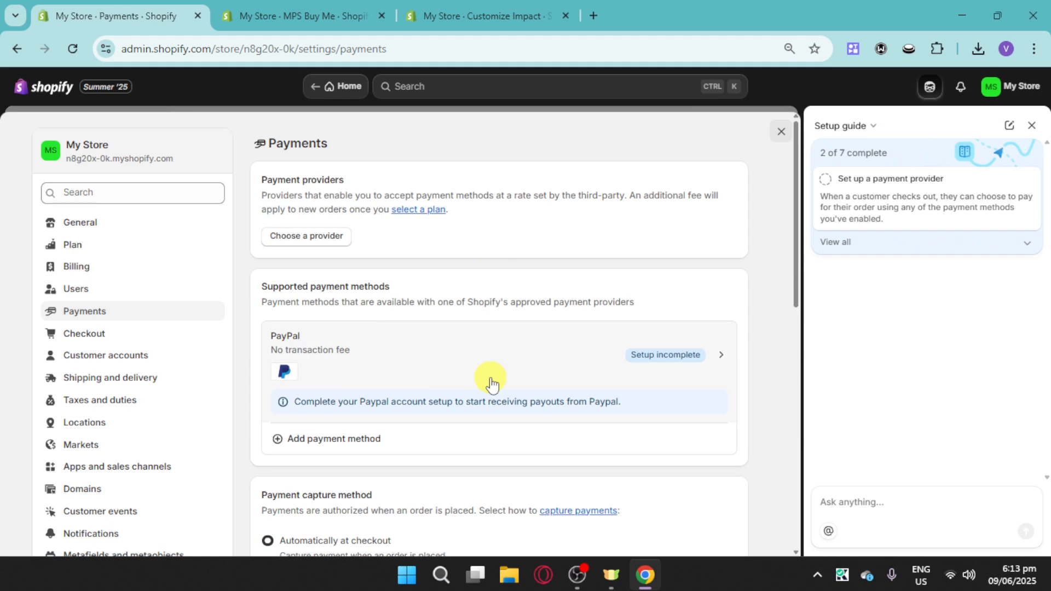
pyautogui.click(727, 368)
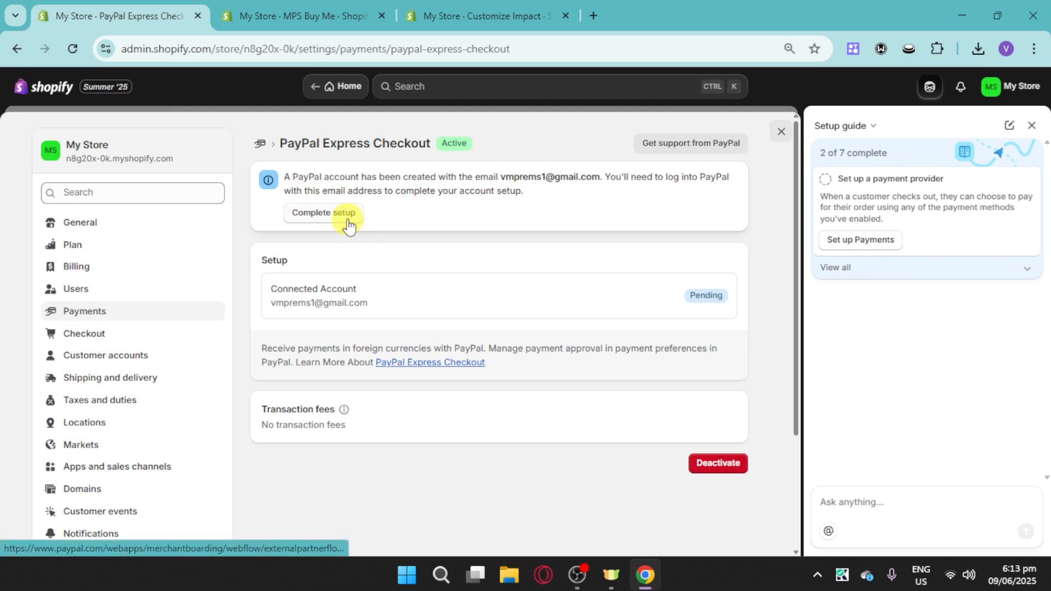
# Return to the payment settings, start adding a payment method and filter the providers by Visa.
pyautogui.hotkey('alt', 'Left')
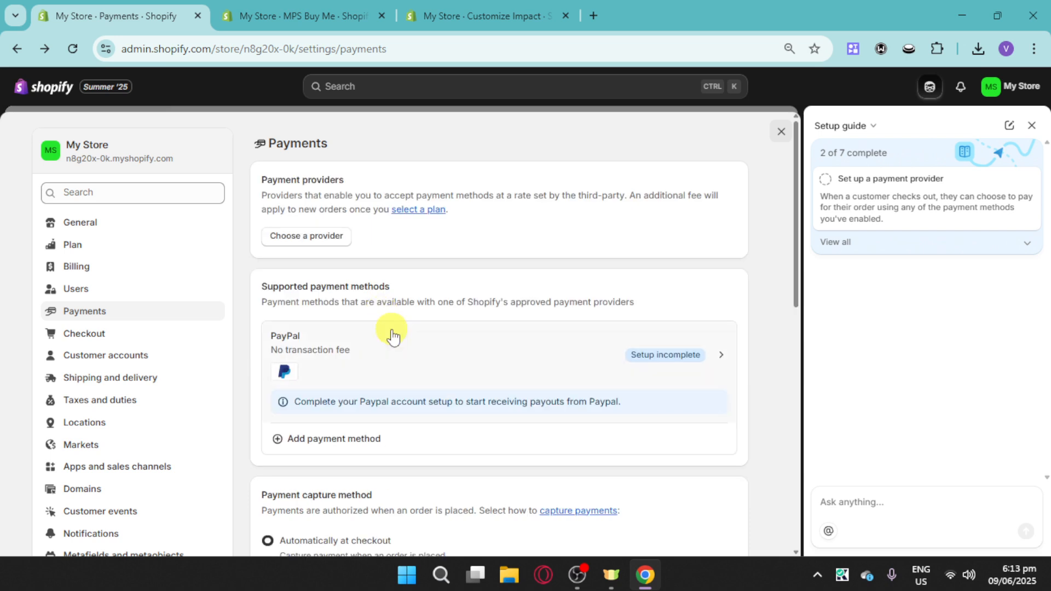
pyautogui.click(349, 449)
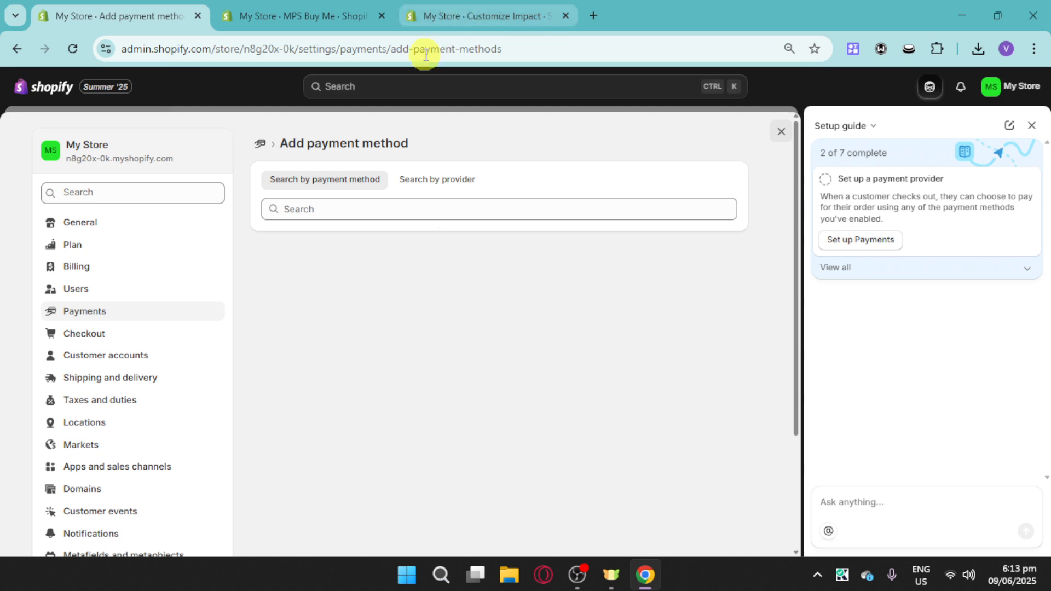
pyautogui.click(408, 186)
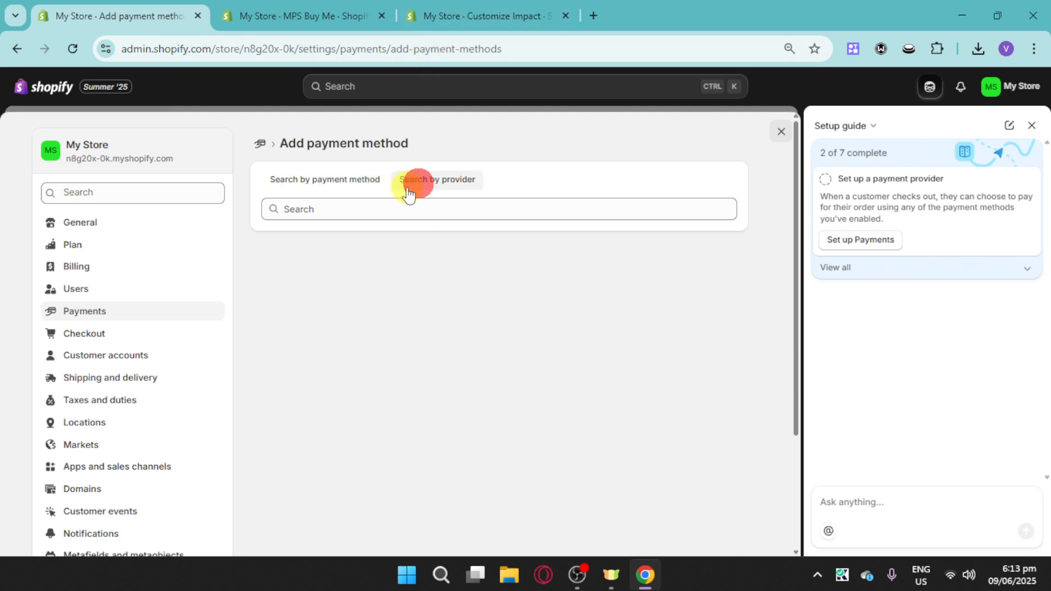
pyautogui.click(323, 181)
pyautogui.click(348, 209)
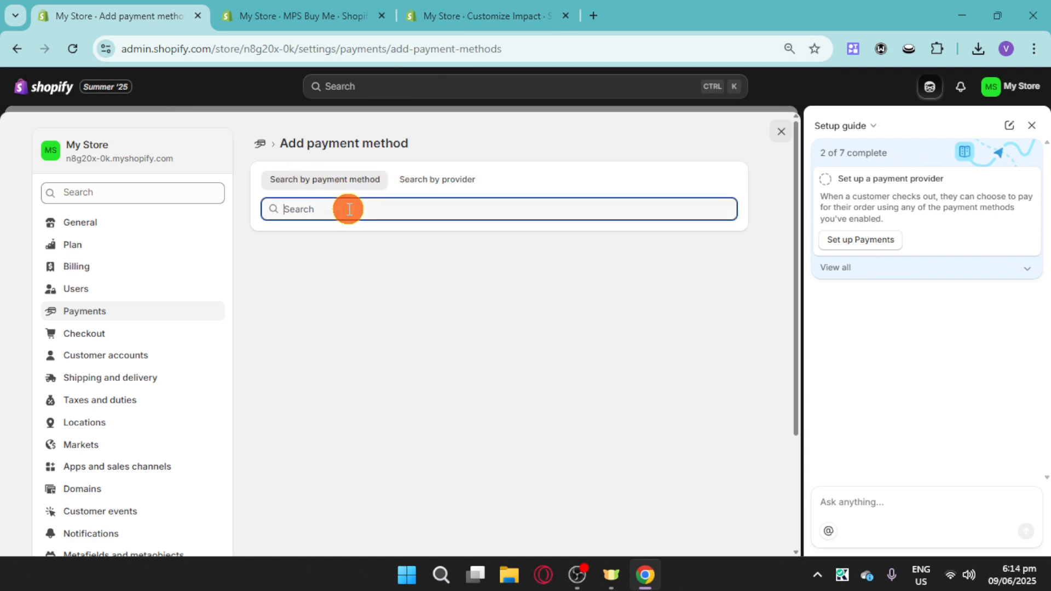
pyautogui.write('drag')
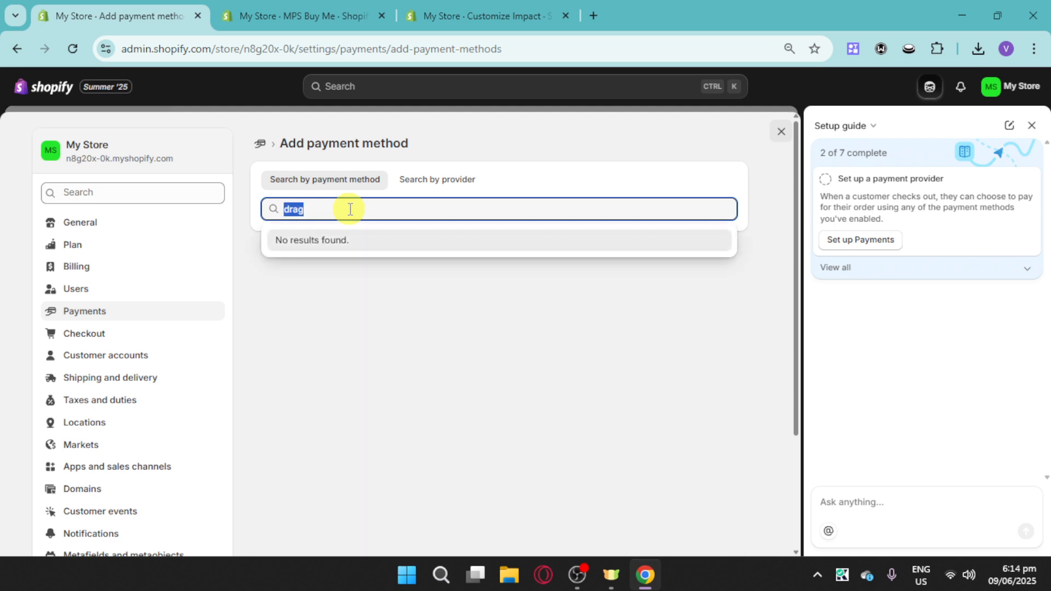
pyautogui.write('visa')
pyautogui.click(407, 253)
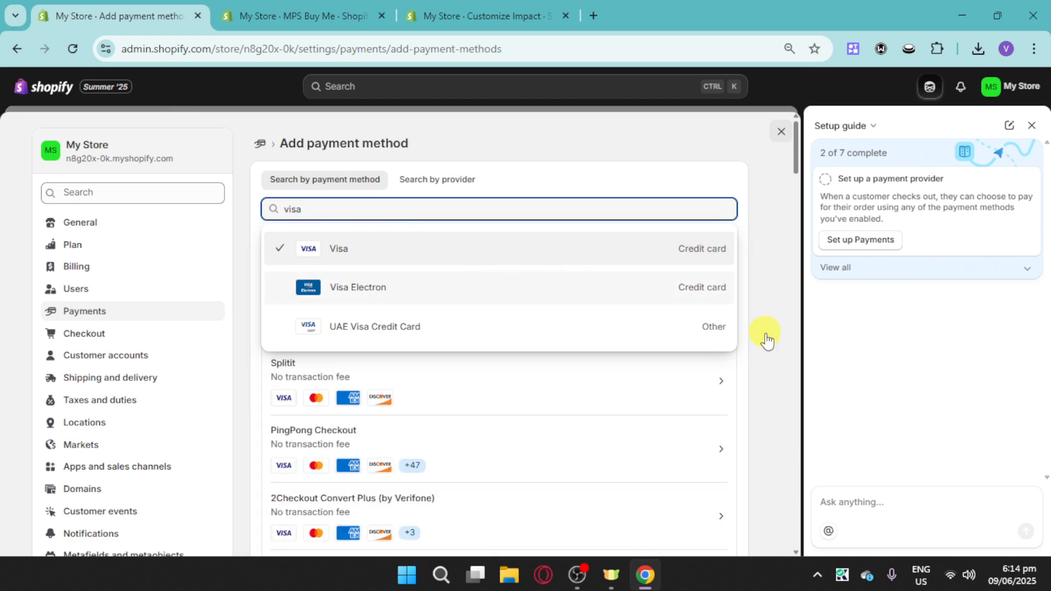
pyautogui.click(781, 286)
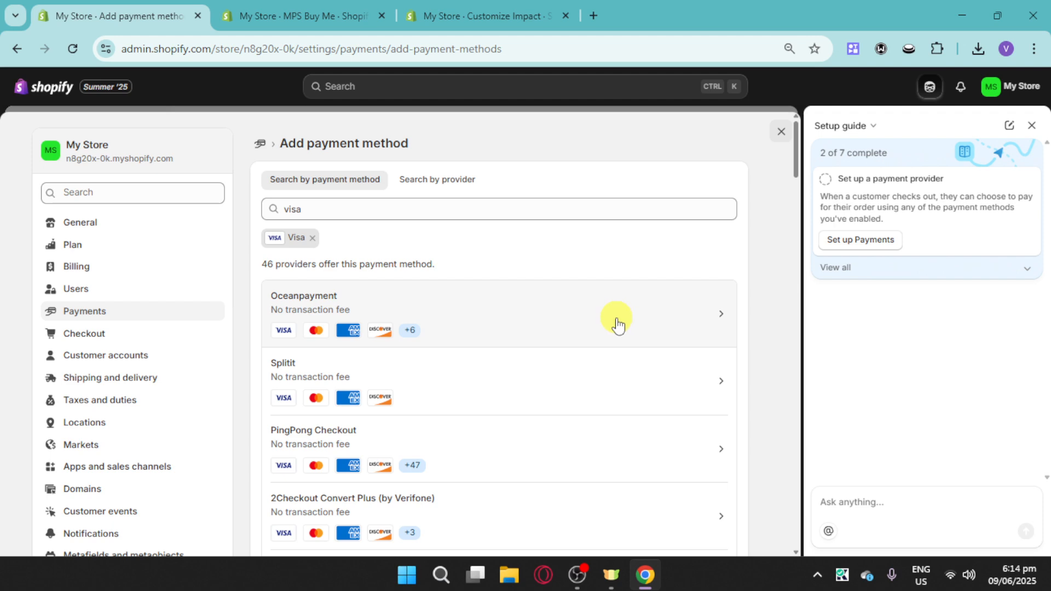
# Choose PingPong Checkout from the providers offering Visa and install its app, continuing to the PingPong account login.
pyautogui.scroll(-1, 618, 325)
pyautogui.scroll(-4, 608, 347)
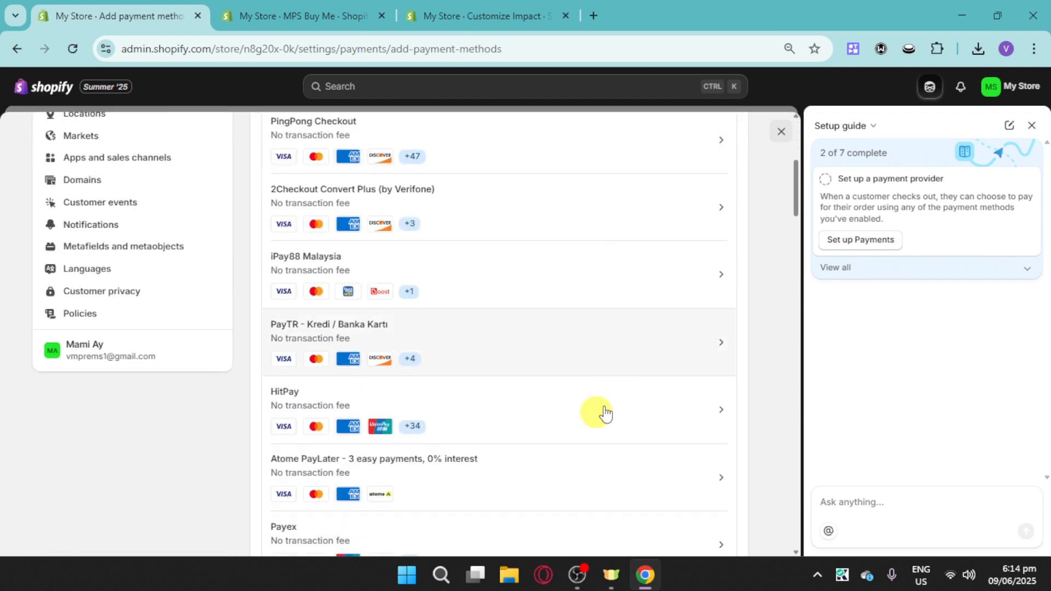
pyautogui.scroll(-4, 529, 435)
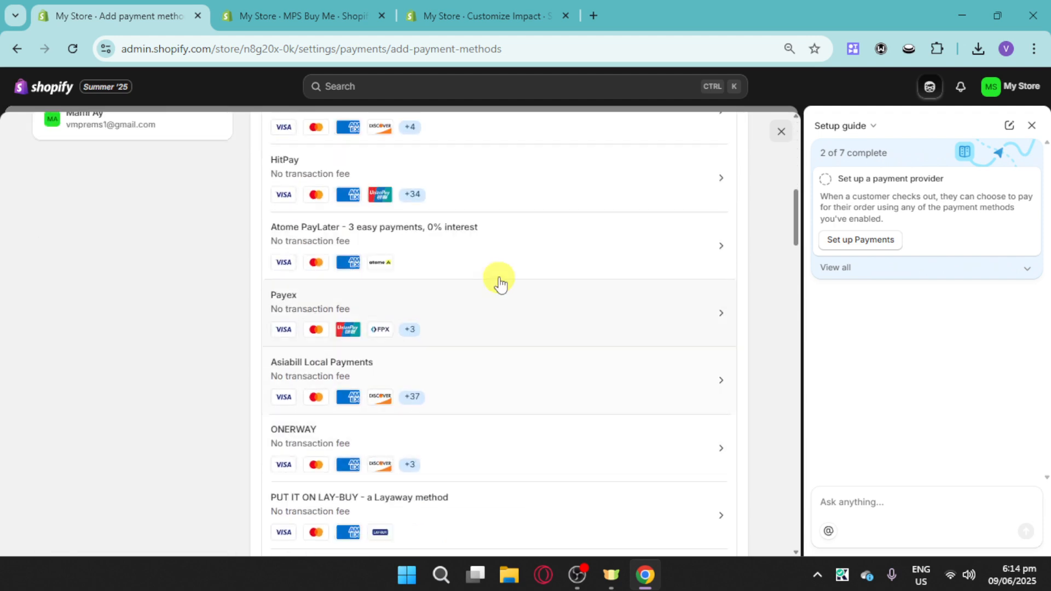
pyautogui.scroll(8, 582, 315)
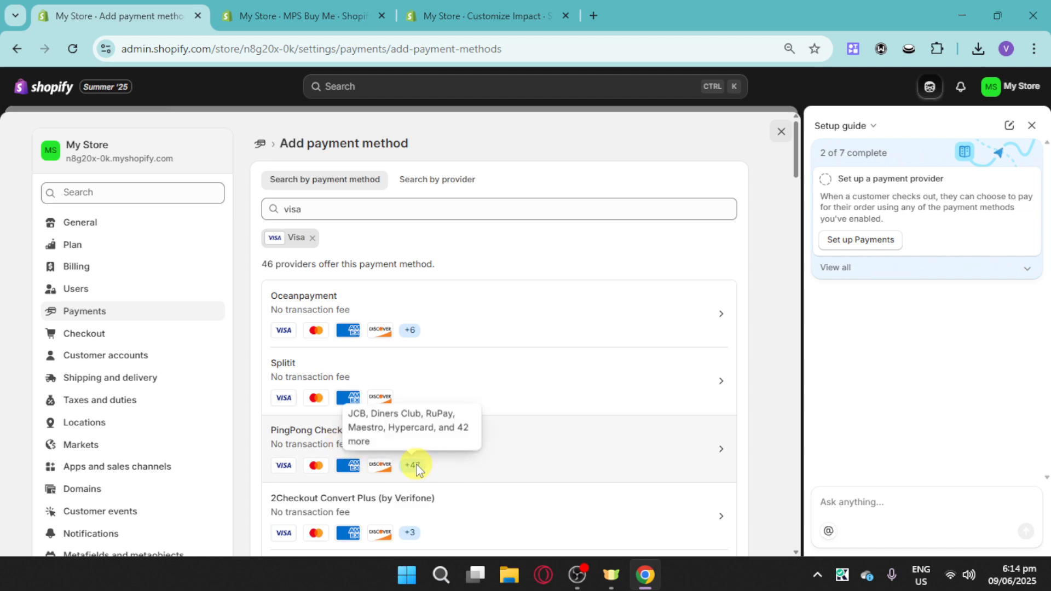
pyautogui.click(689, 450)
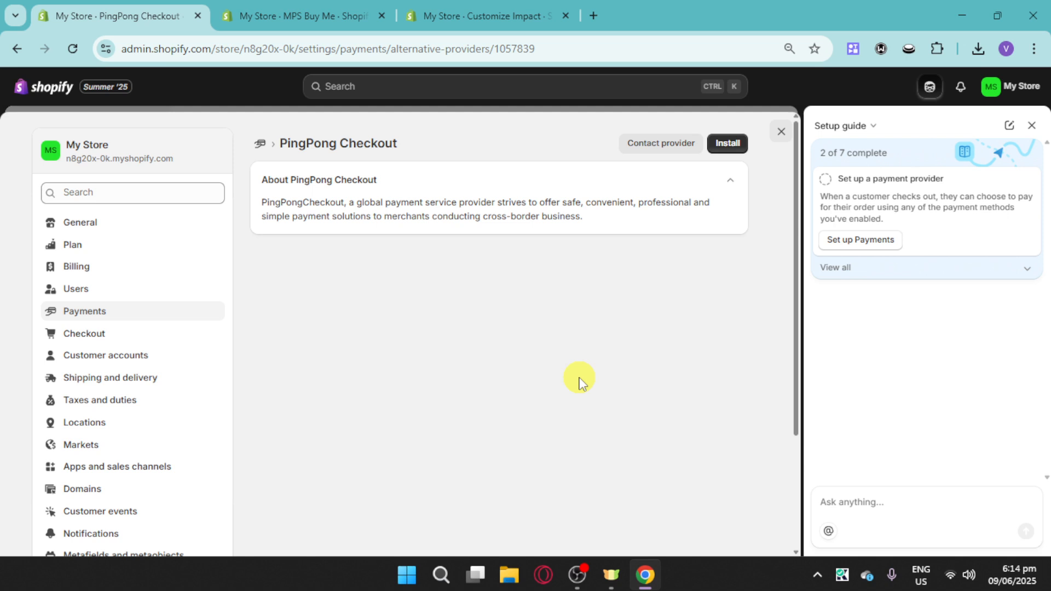
pyautogui.click(728, 144)
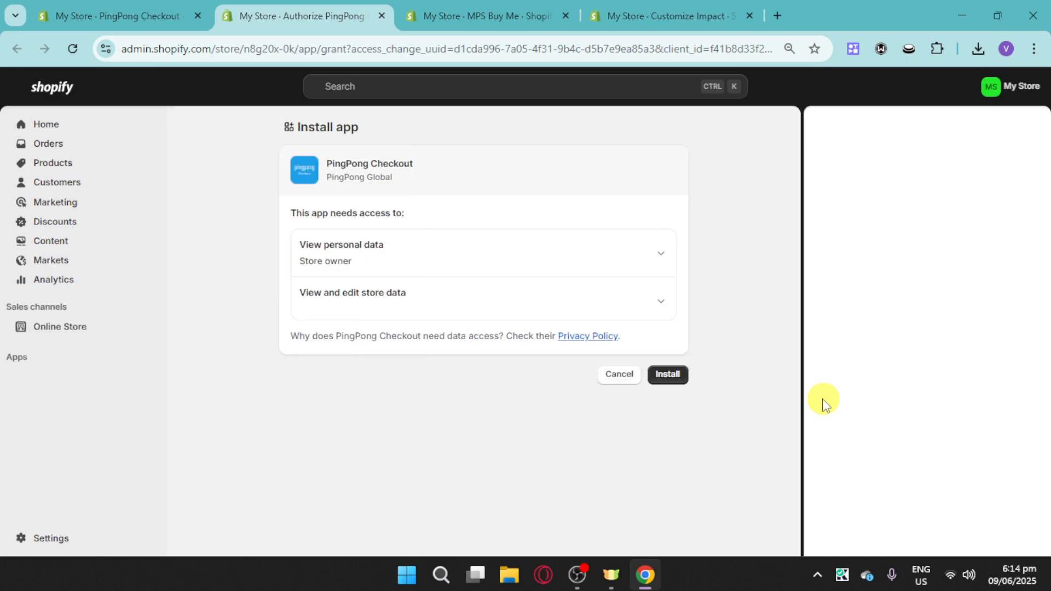
pyautogui.click(682, 383)
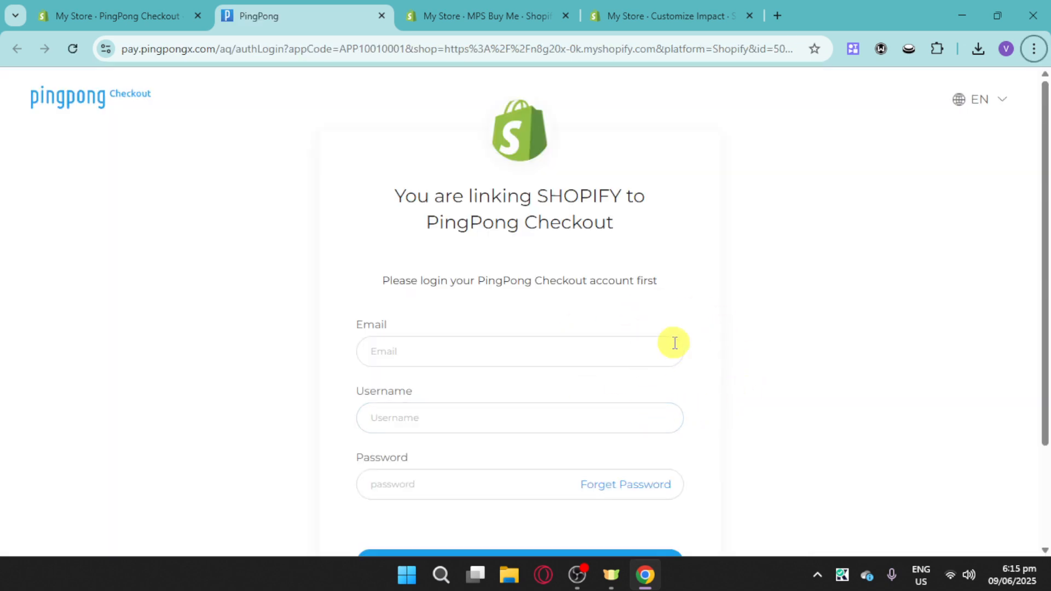
pyautogui.scroll(-1, 711, 356)
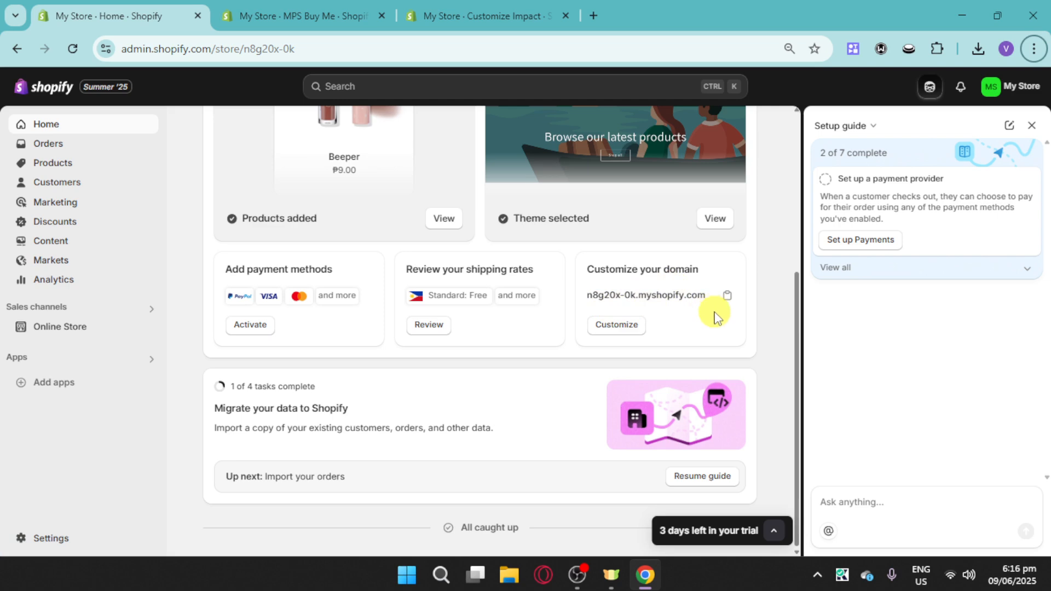
# From the Shopify admin home, open the domain settings and start connecting an existing domain.
pyautogui.click(634, 326)
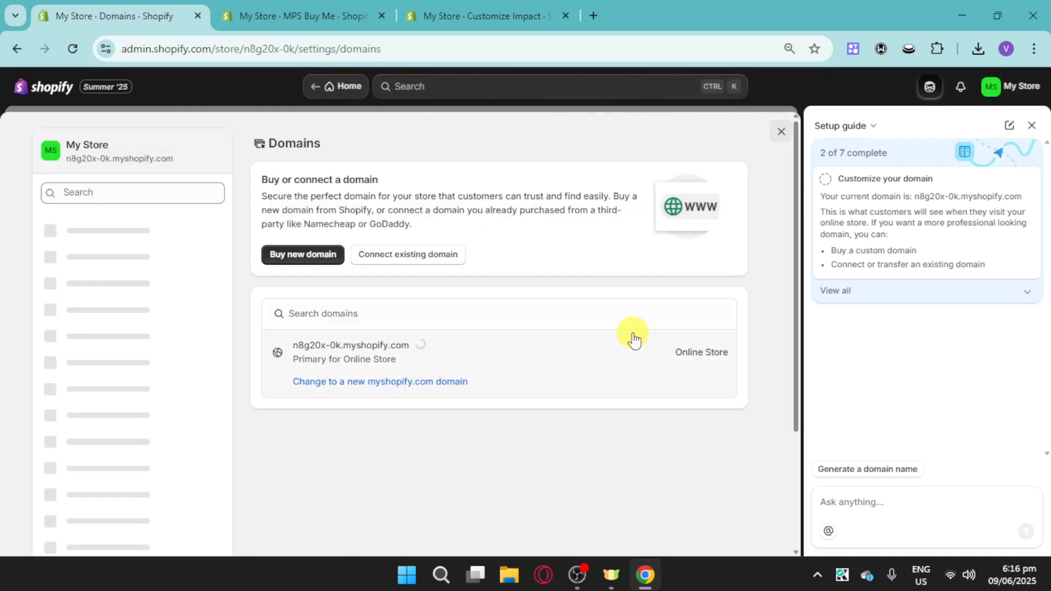
pyautogui.click(406, 259)
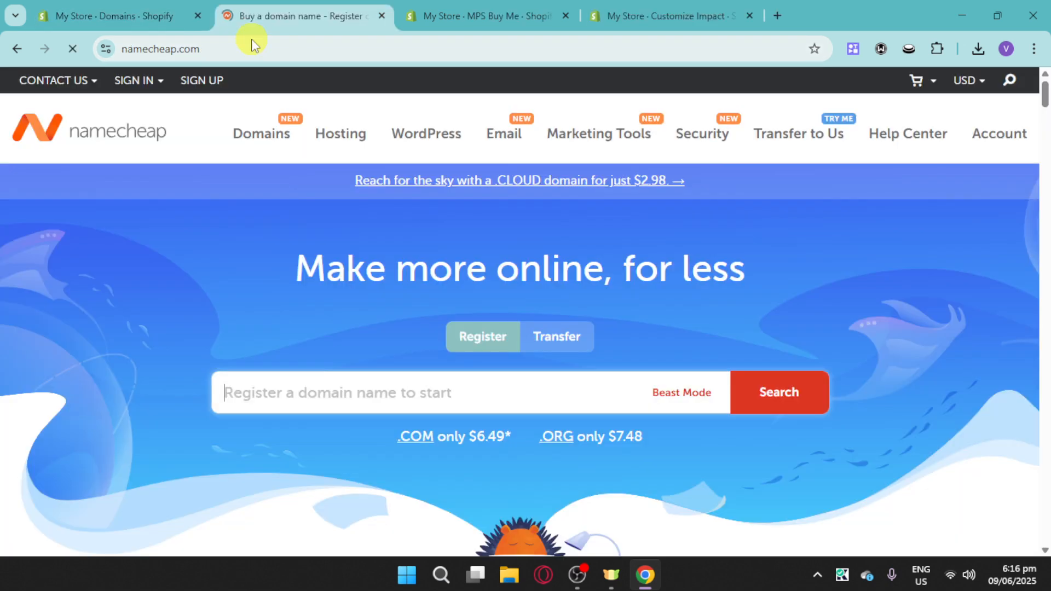
# Switch to the Namecheap website and search for the domain name artforsale.
pyautogui.press('alt')
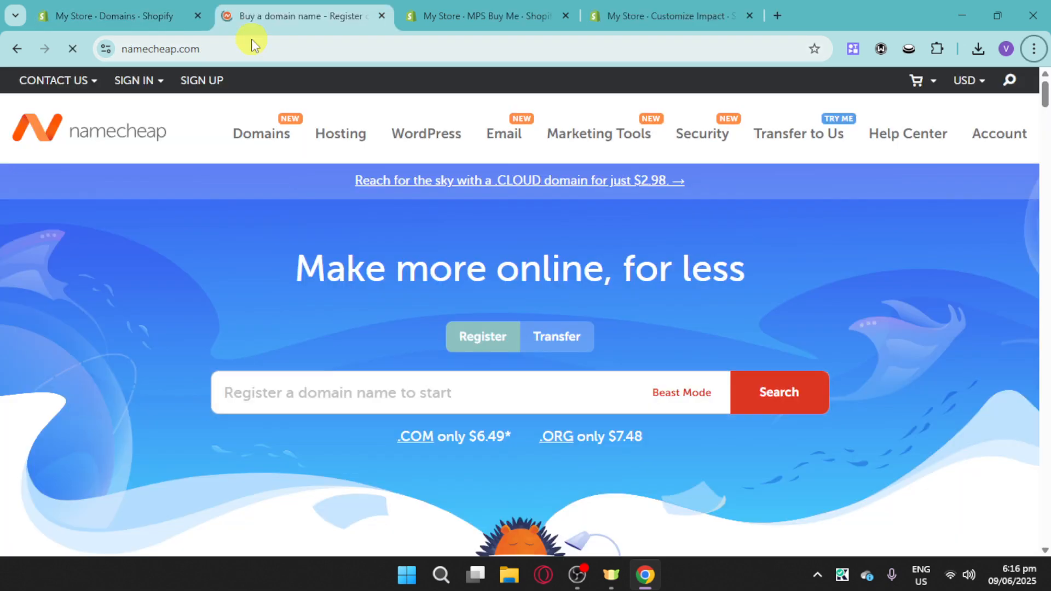
pyautogui.click(359, 393)
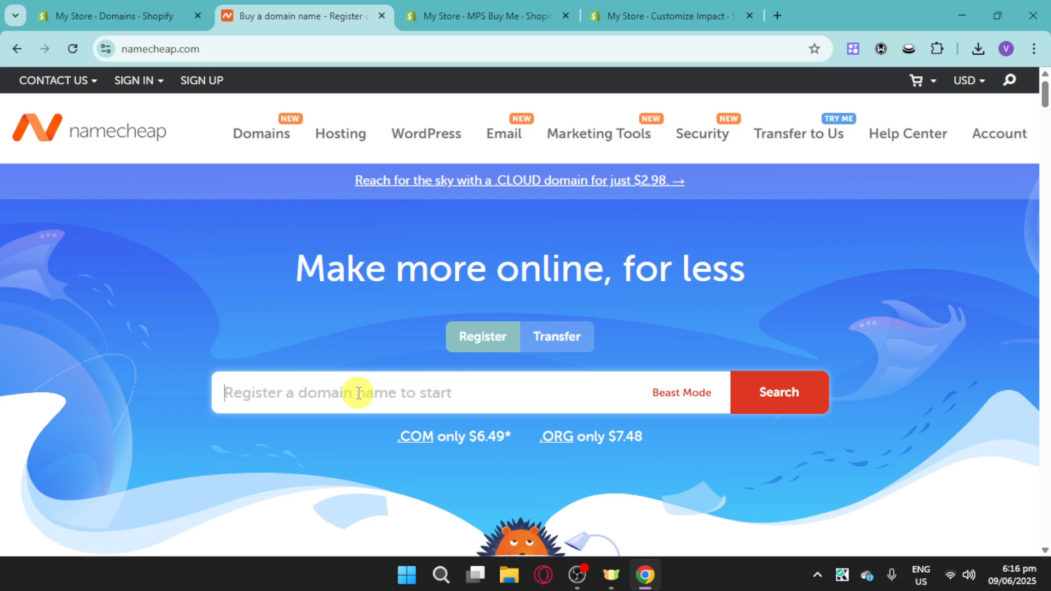
pyautogui.write('artfors')
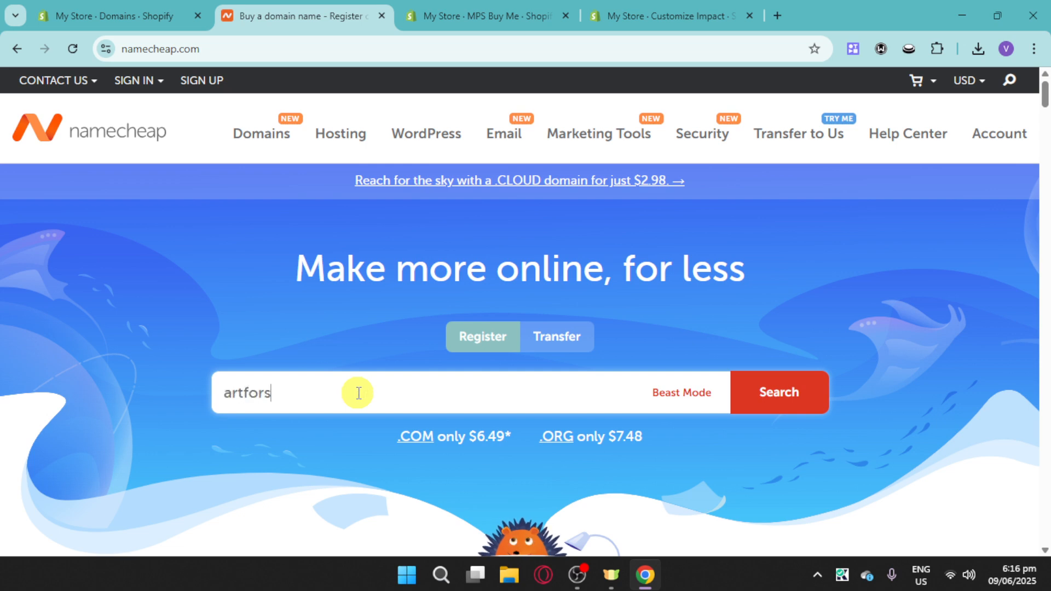
pyautogui.write('ale')
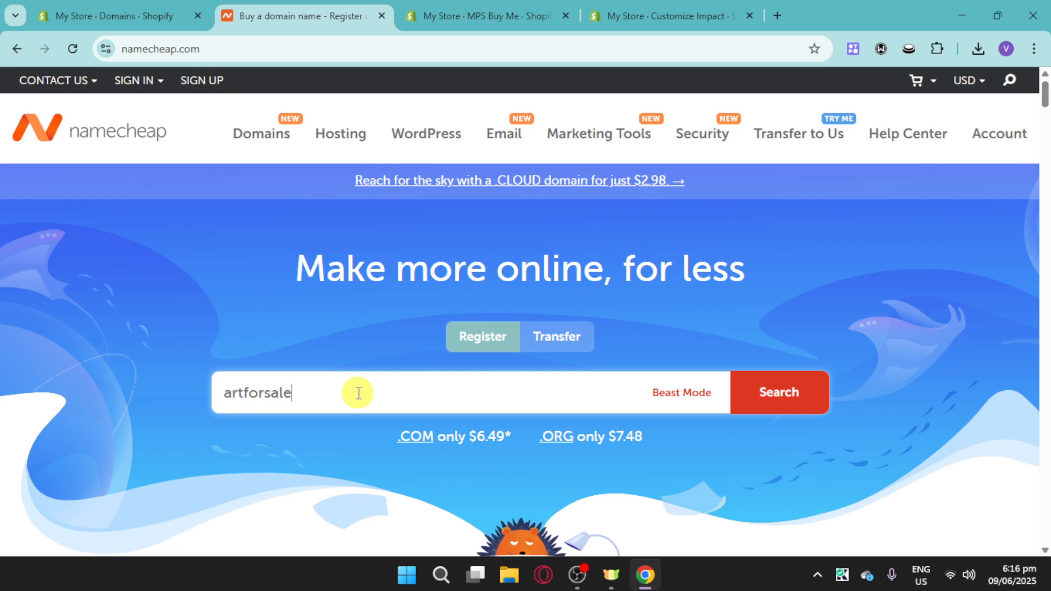
pyautogui.click(769, 393)
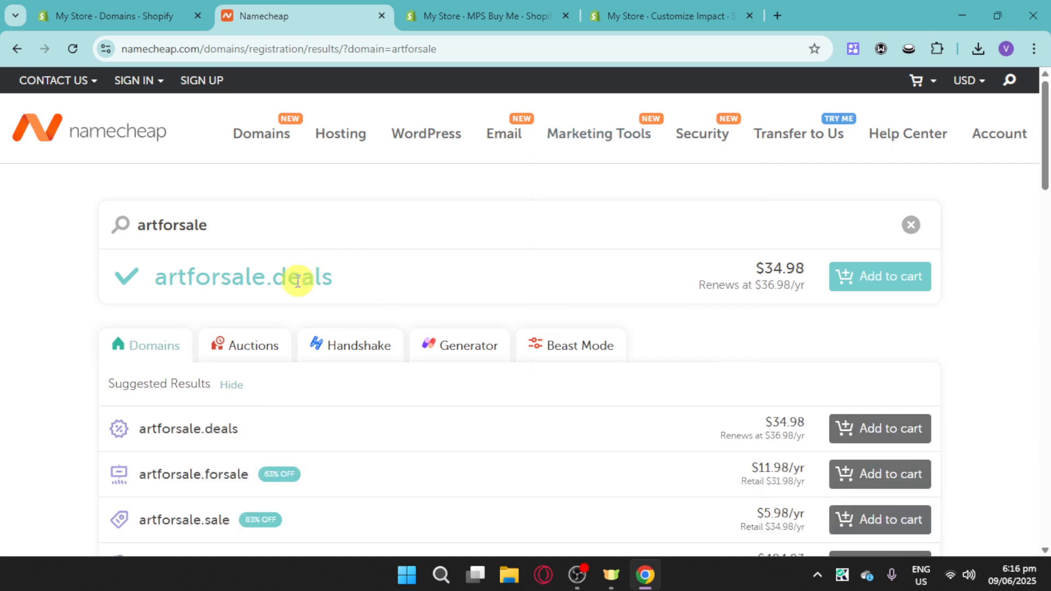
# Compare the available artforsale domains and their prices, and add artforsale.it.com to the cart.
pyautogui.scroll(-2, 262, 422)
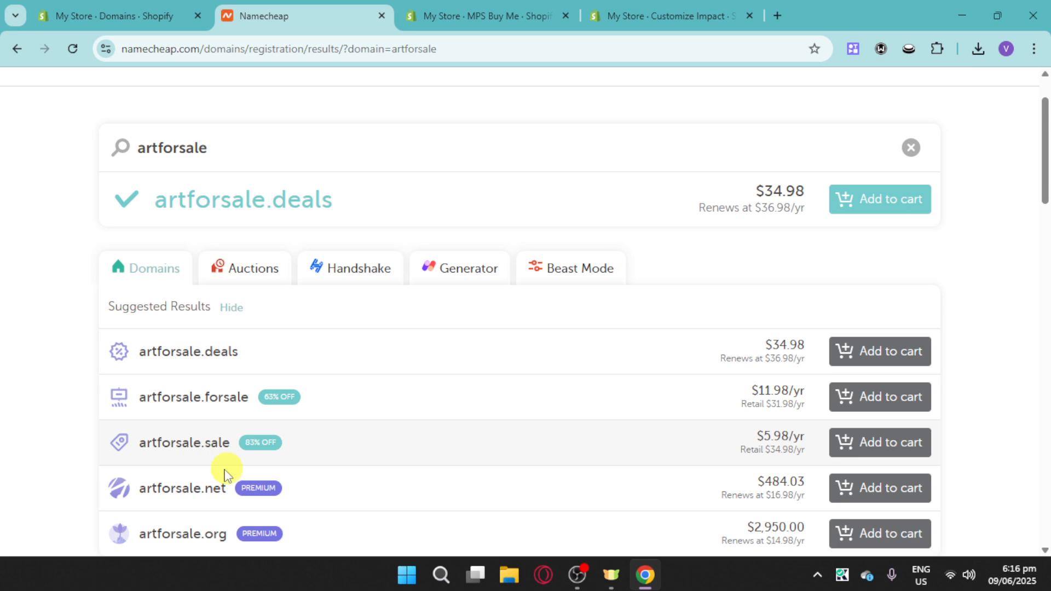
pyautogui.scroll(-3, 228, 471)
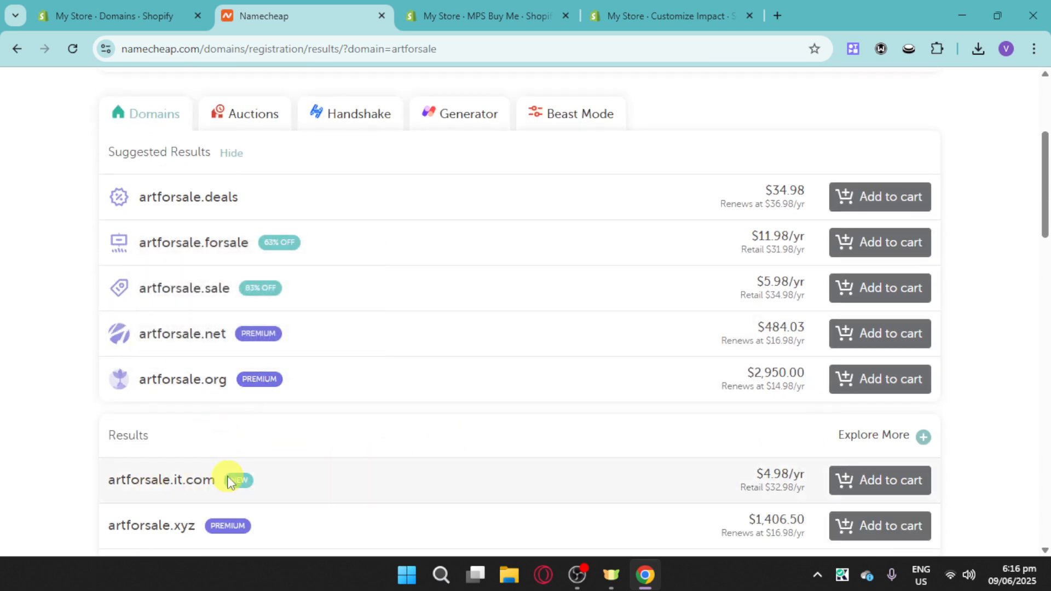
pyautogui.scroll(2, 404, 439)
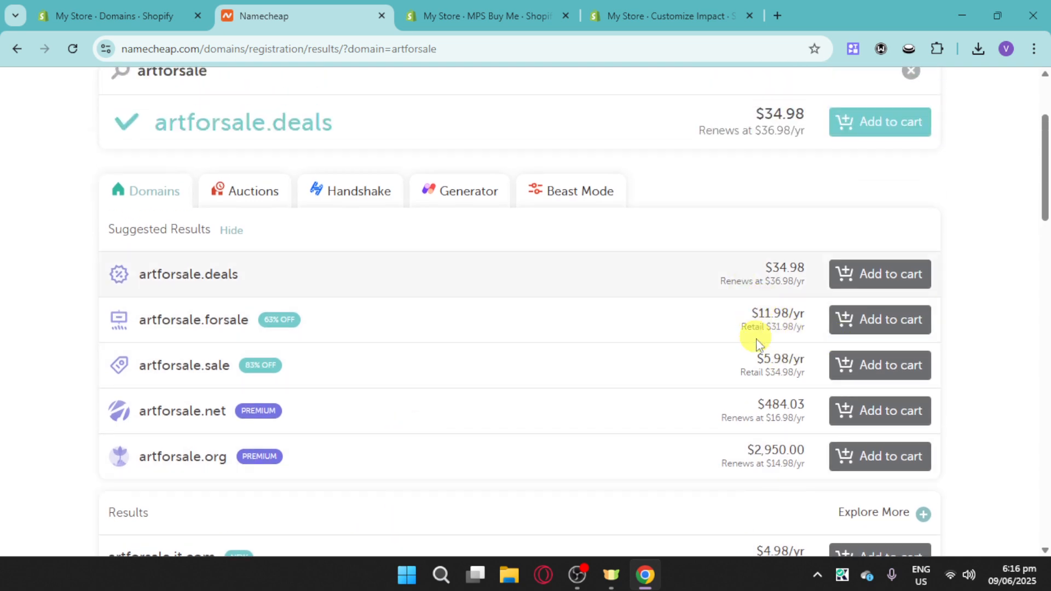
pyautogui.scroll(-4, 843, 378)
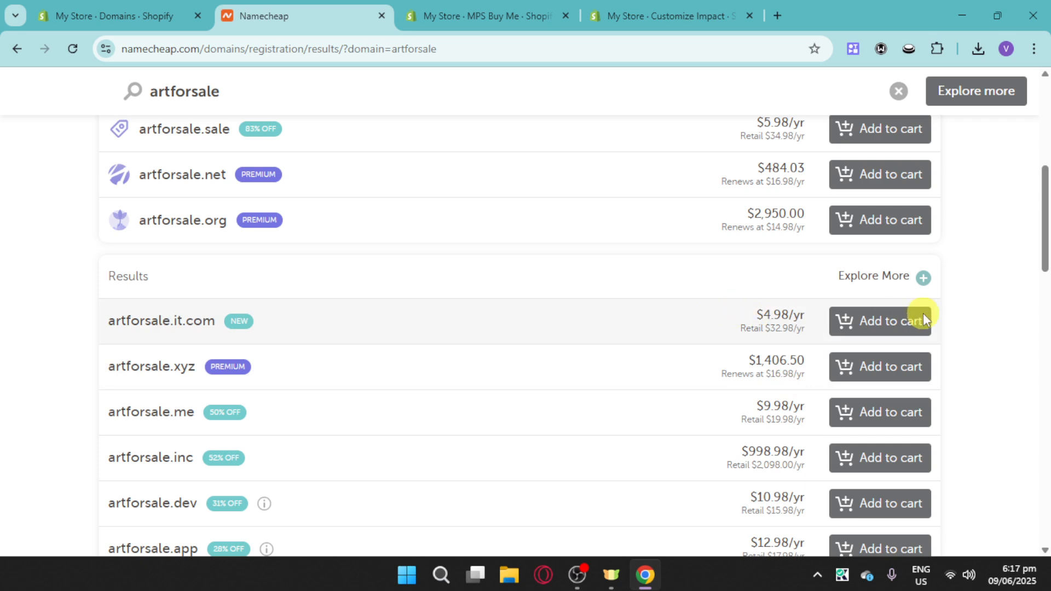
pyautogui.click(916, 328)
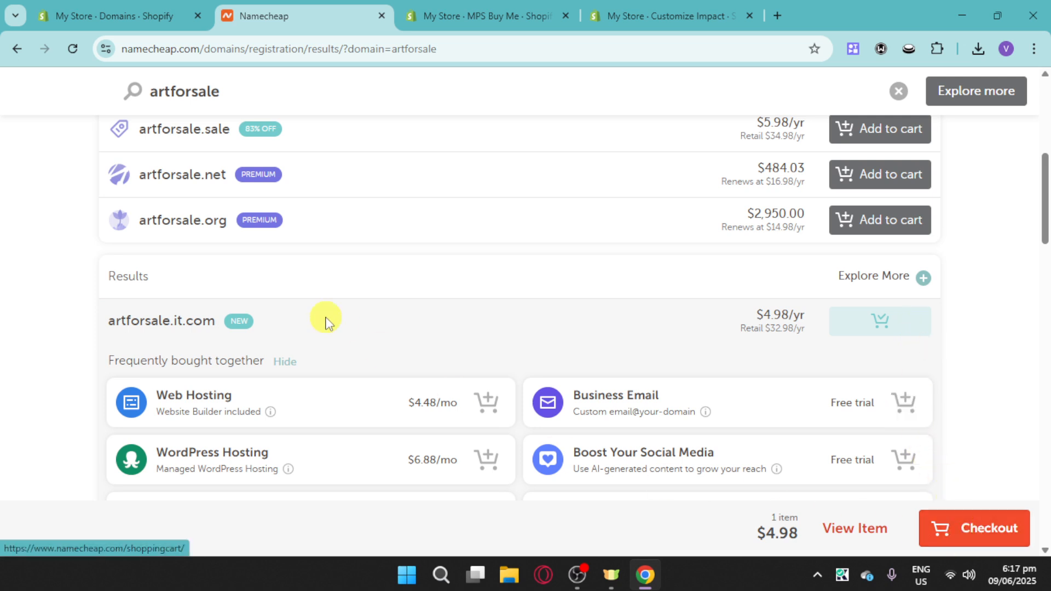
# Back in the Shopify domain settings, enter artforsale.it.com as the existing domain and dismiss the dialog without continuing.
pyautogui.click(108, 7)
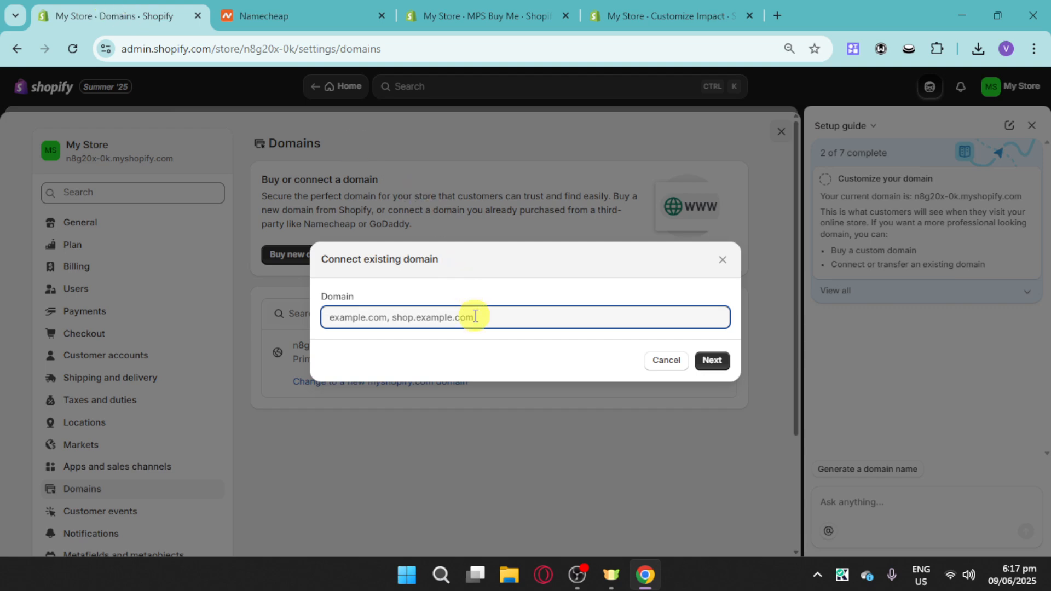
pyautogui.write('artforsale.it.com')
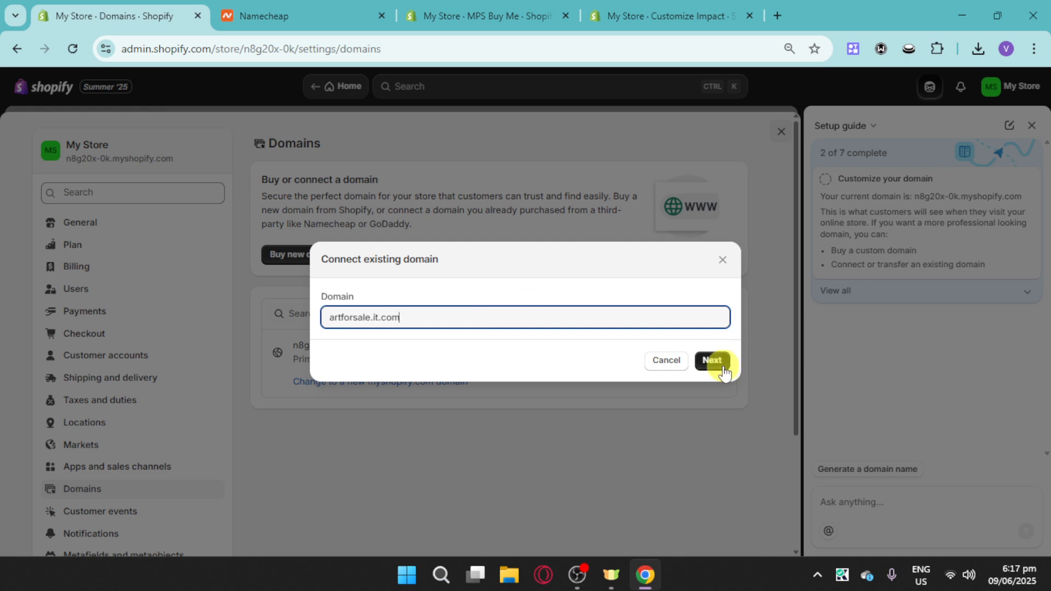
pyautogui.click(723, 261)
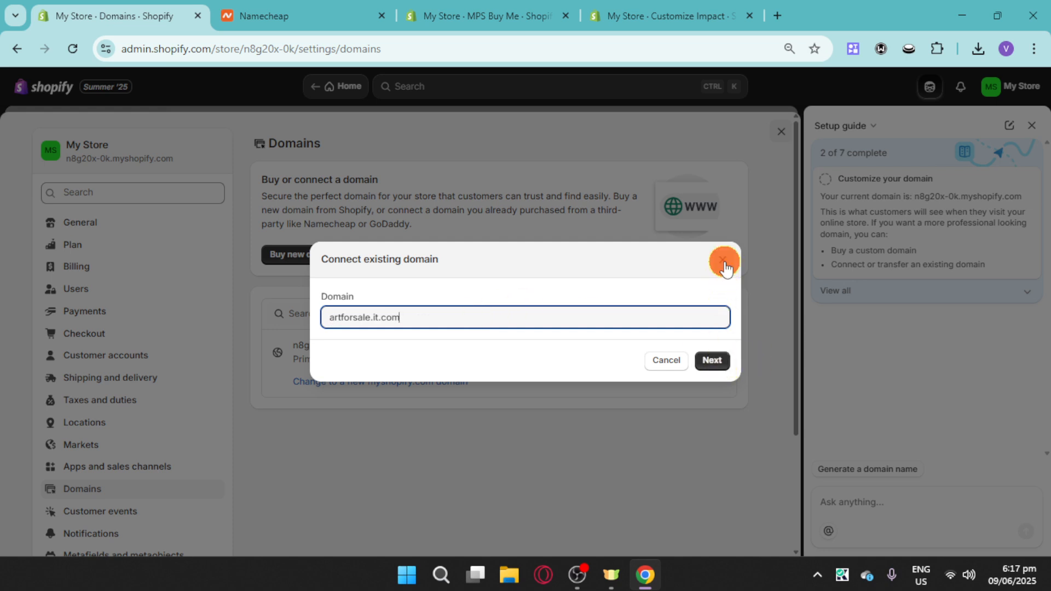